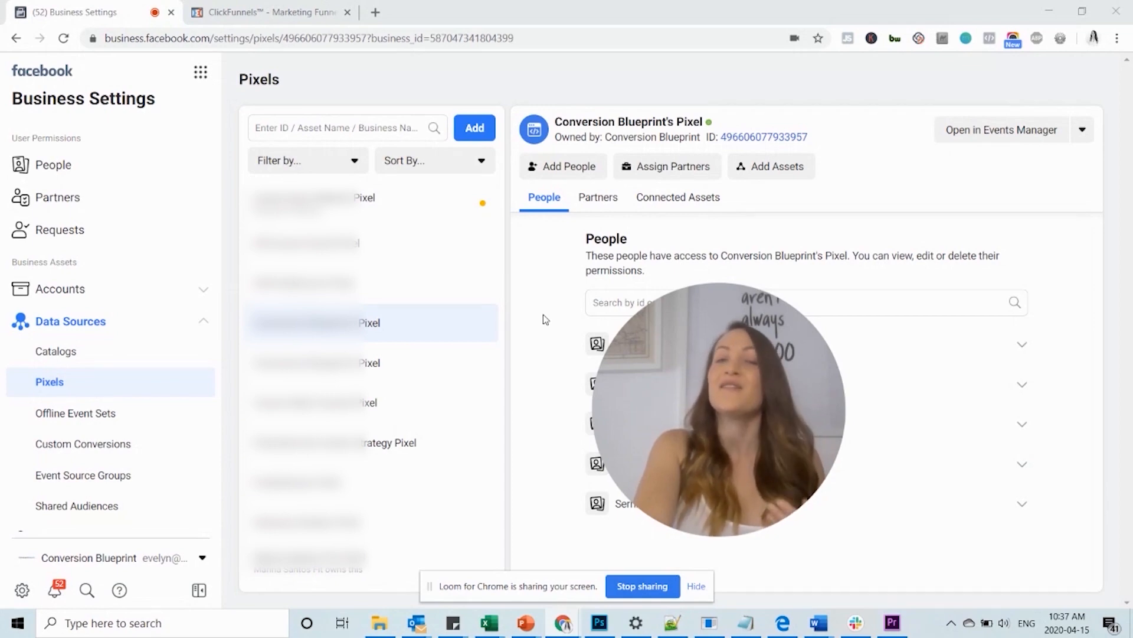
Create a new pixel named "Course Pre-Sell Funnel" for the website course.conversion-blueprint.com
click(474, 127)
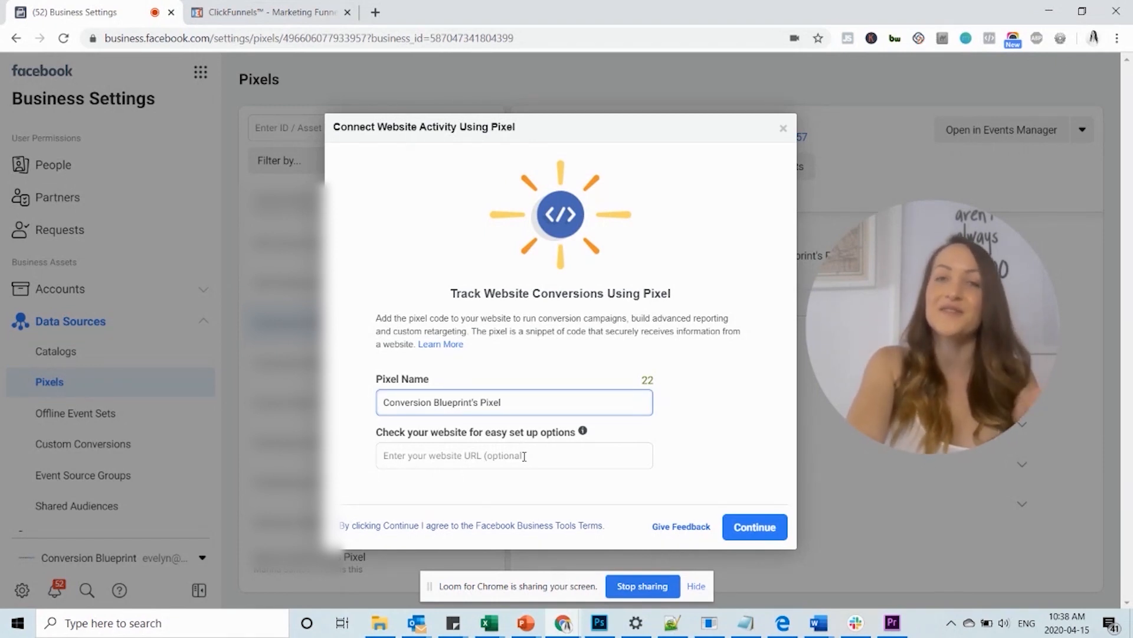
triple_click(560, 393)
text(Course)
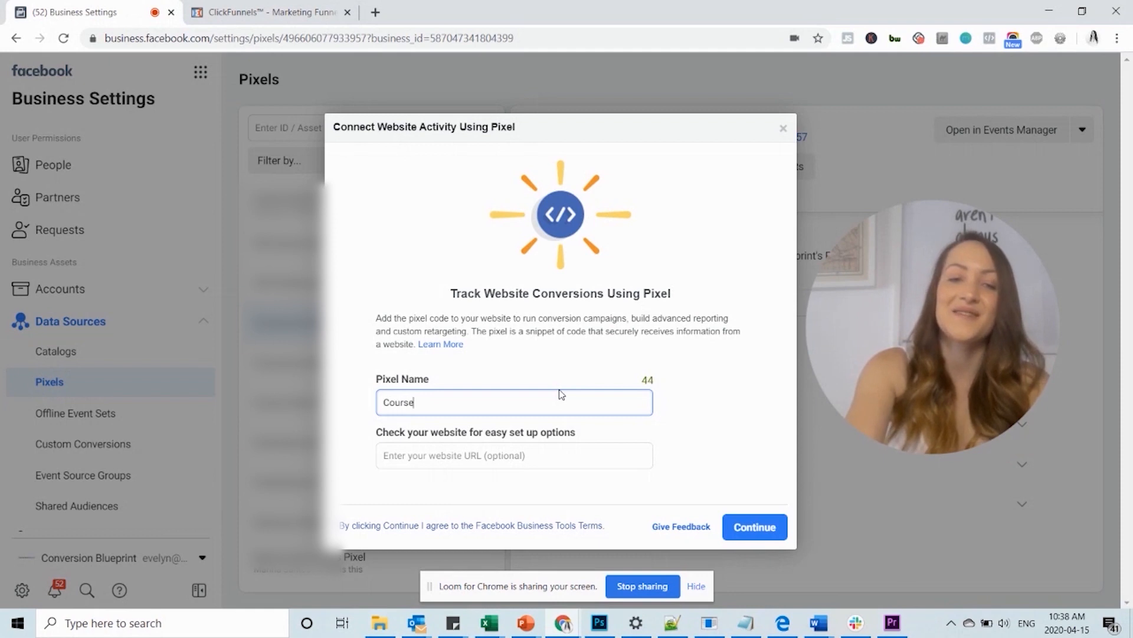
text( Pre-Sell Funnel)
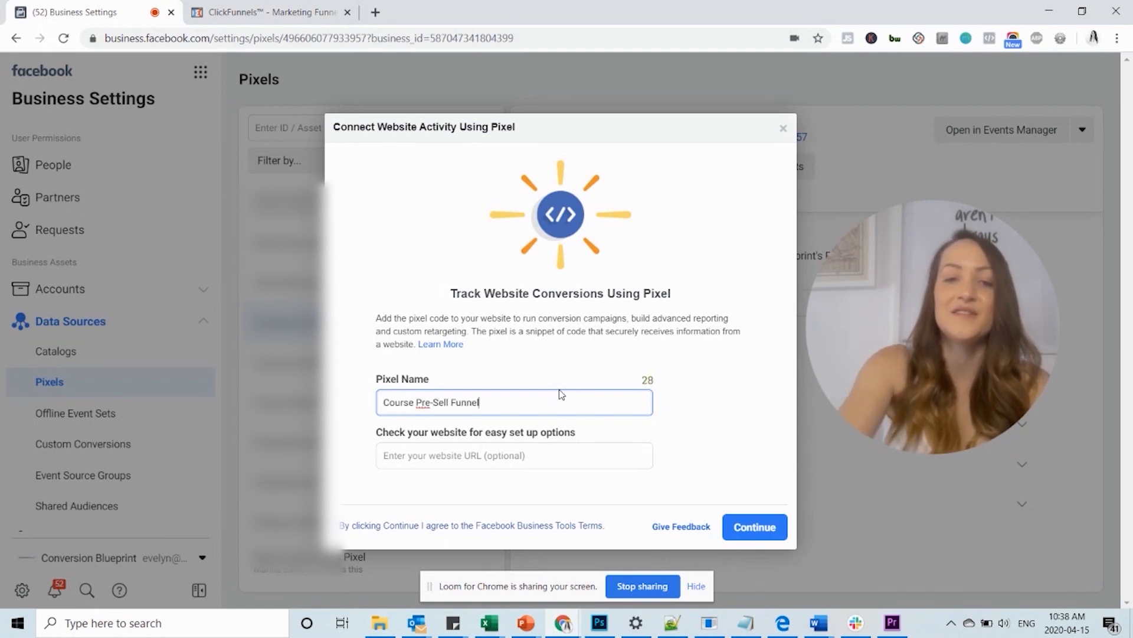
click(514, 452)
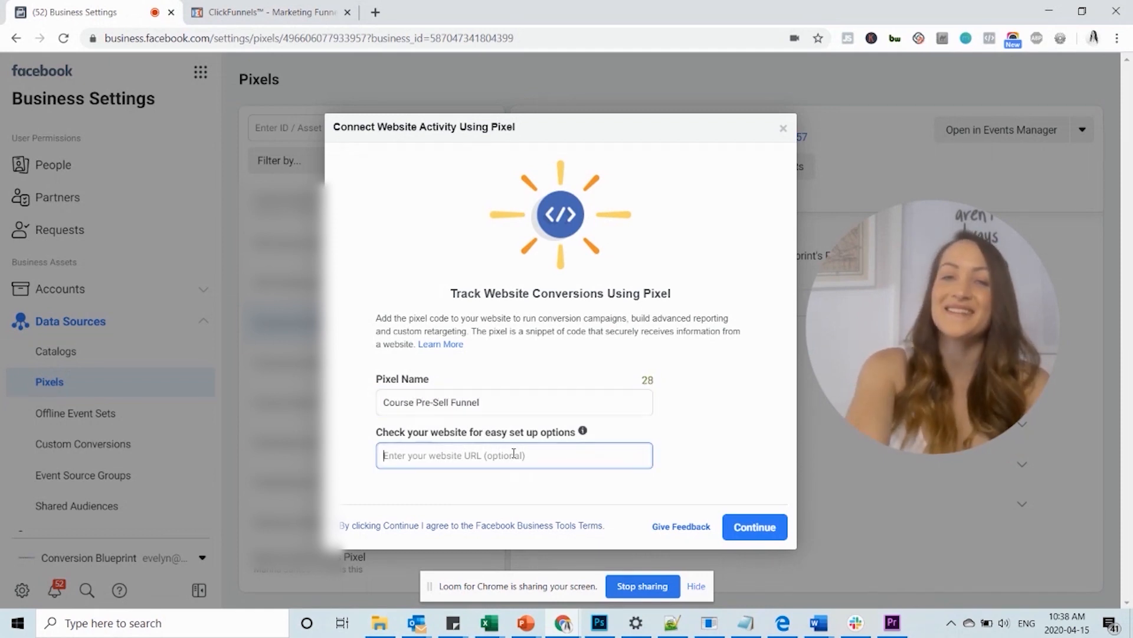
text(course.conversionblueprint.com)
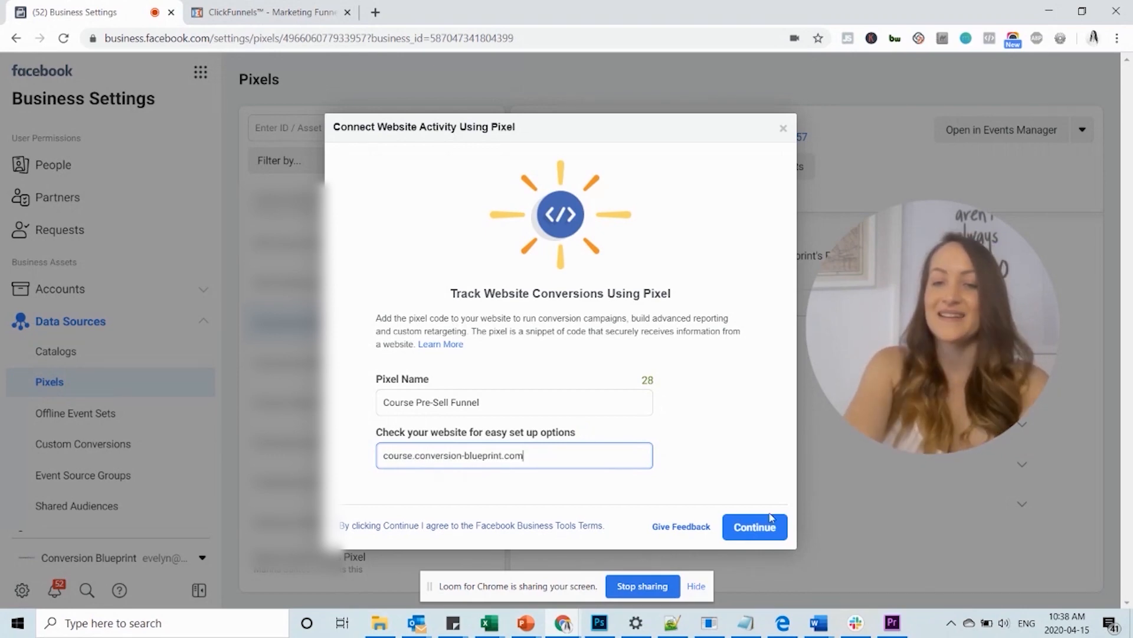
click(754, 527)
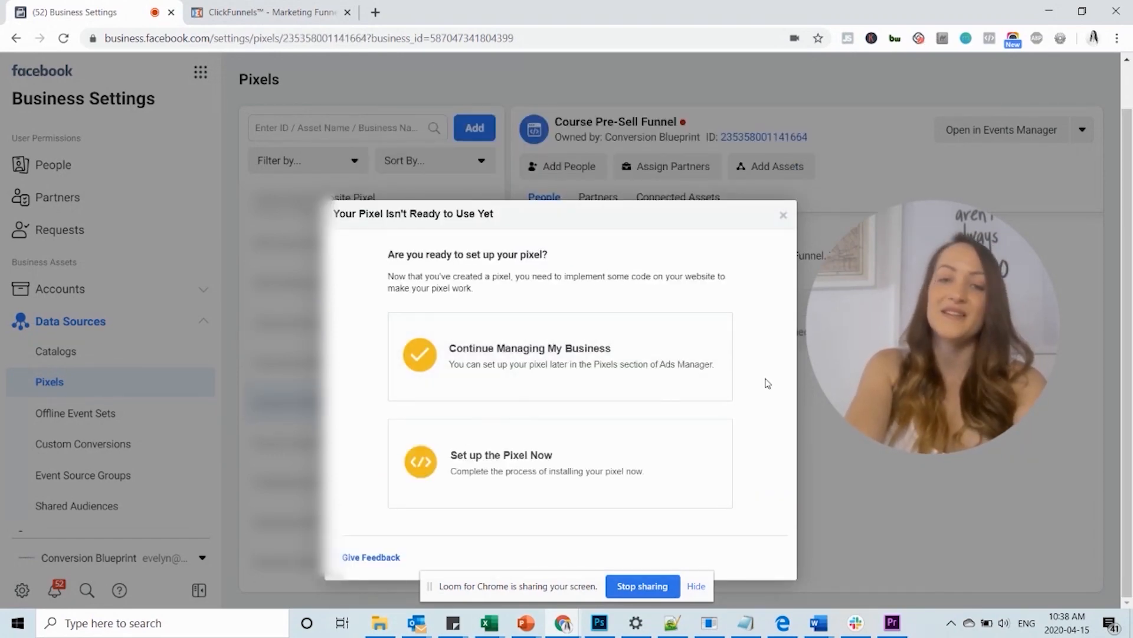
Start setting up the pixel, review the available partner integrations, and close the partner list without choosing one
click(536, 466)
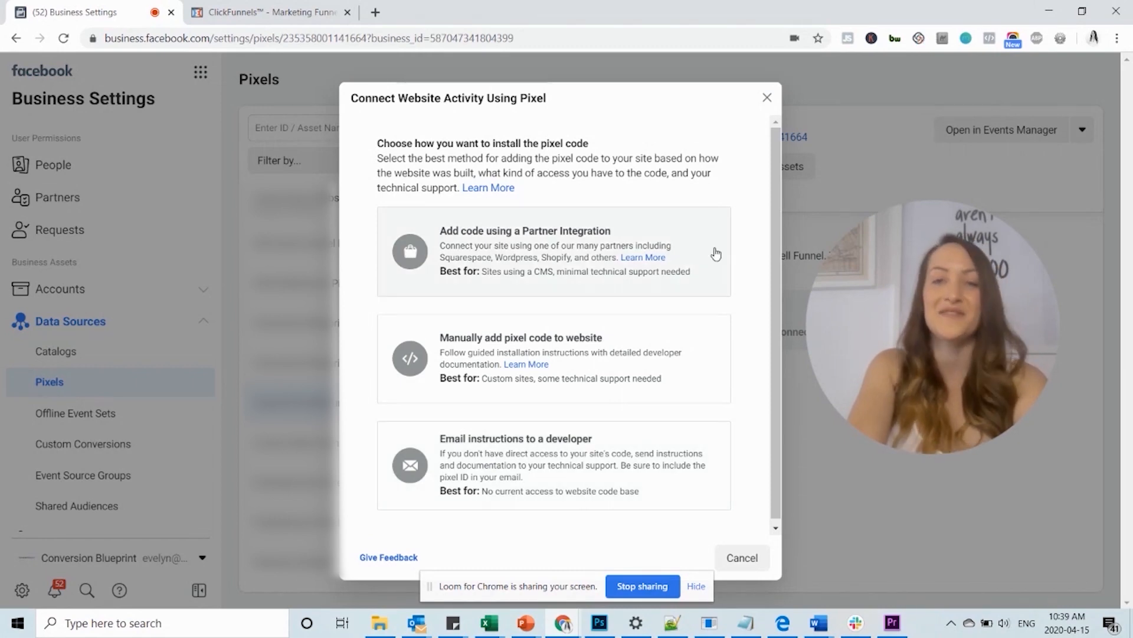
click(597, 256)
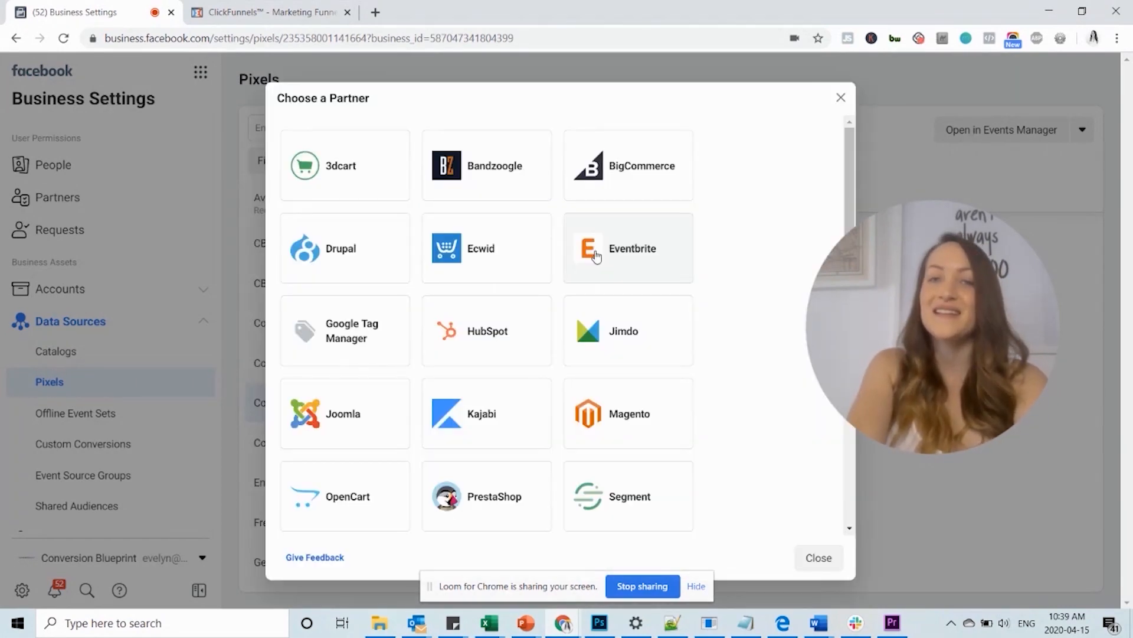
scroll(597, 256, down, 5)
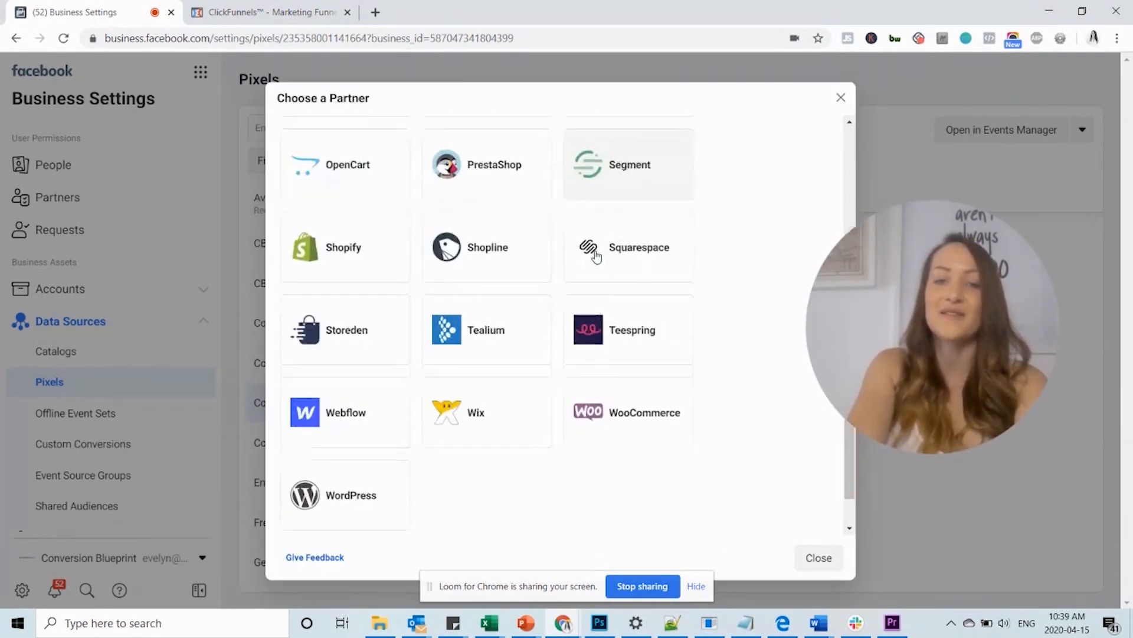
scroll(597, 256, up, 5)
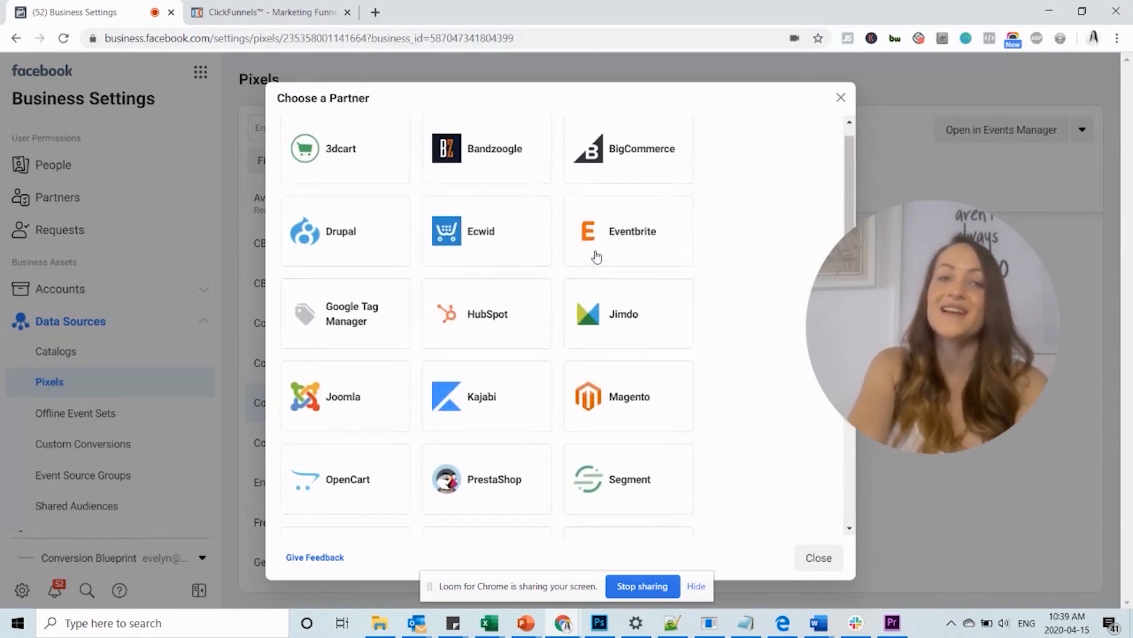
scroll(572, 473, down, 5)
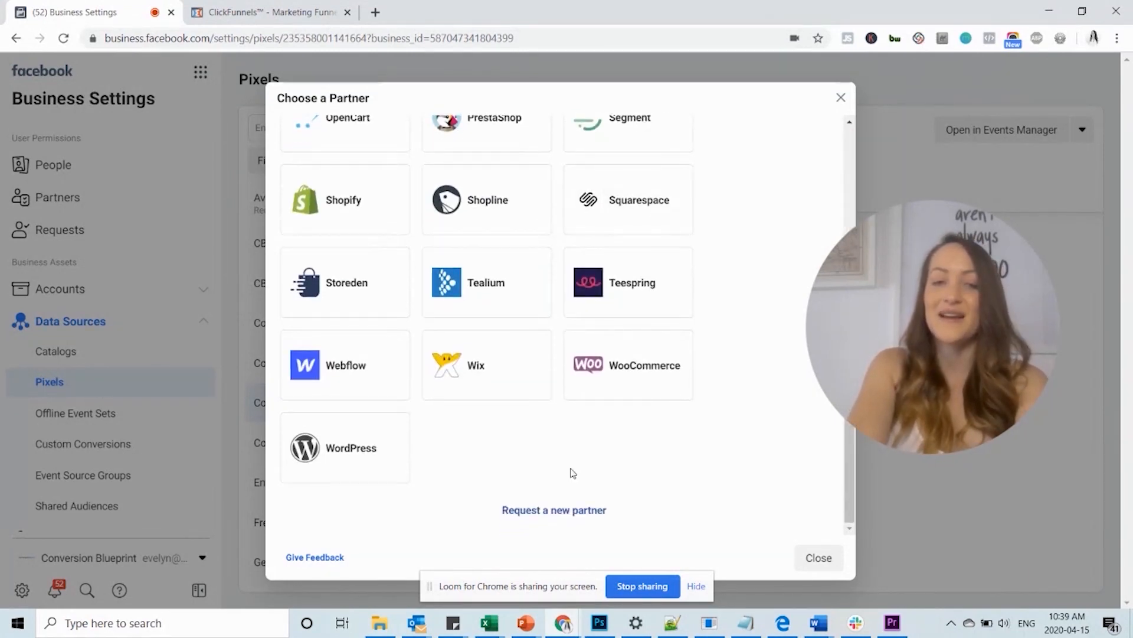
click(818, 558)
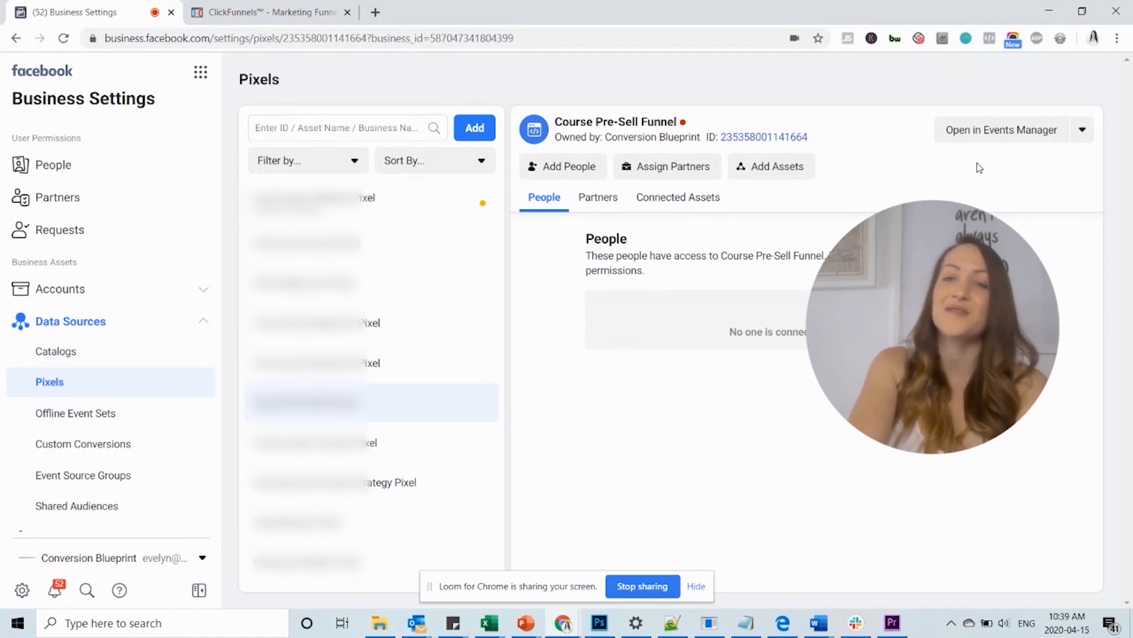
Open the Course Pre-Sell Funnel pixel in Events Manager and copy its base code using the manual installation method
click(1021, 132)
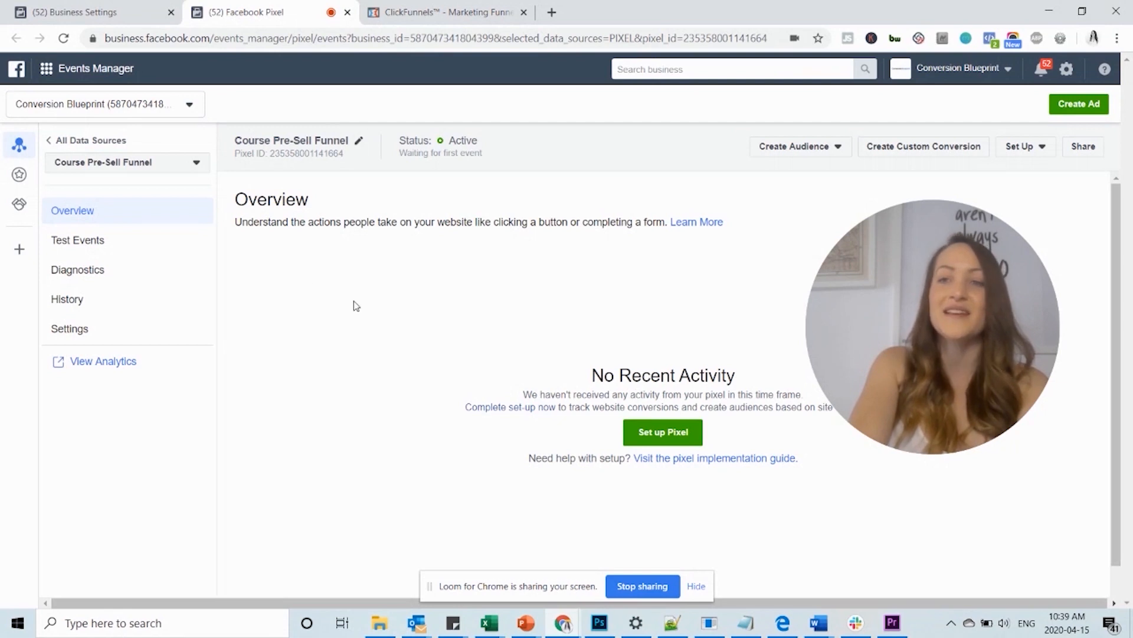
click(641, 442)
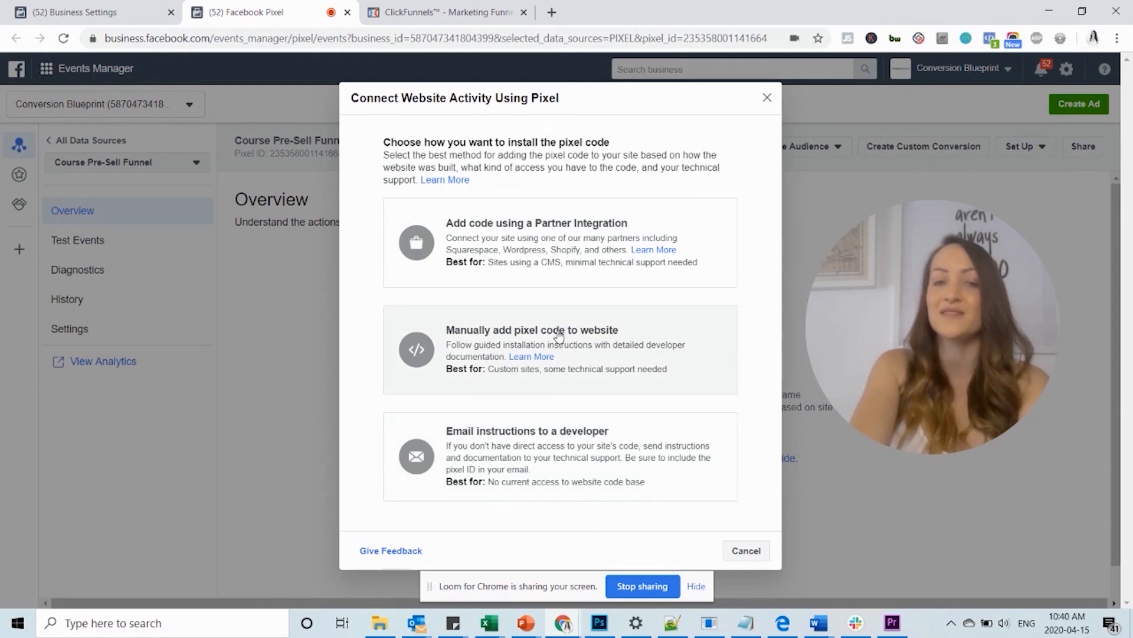
click(559, 336)
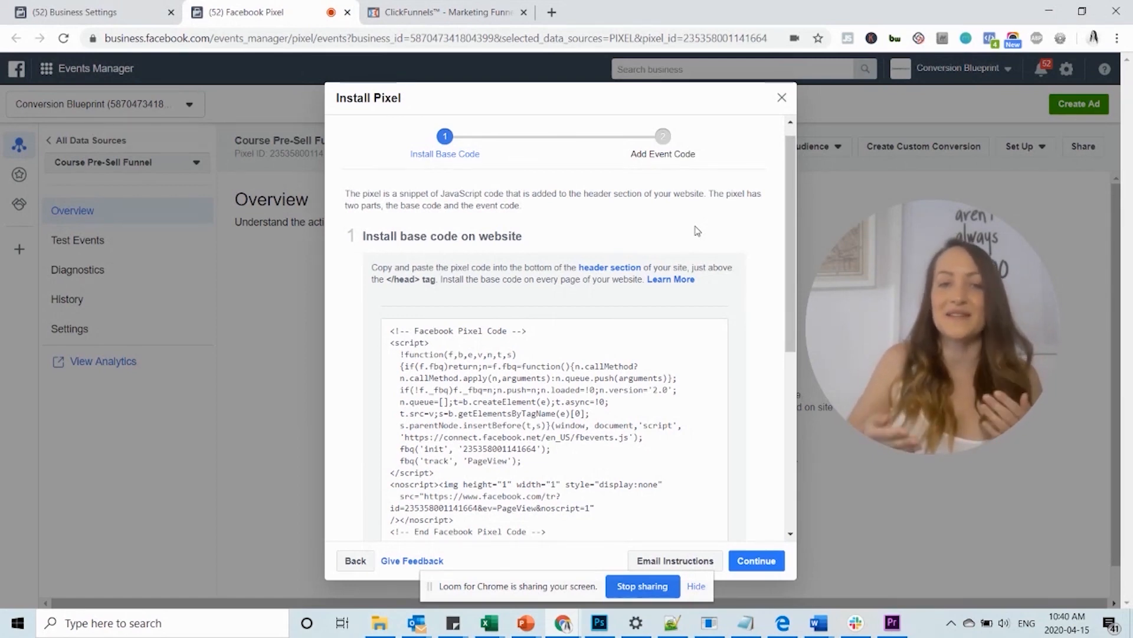
scroll(697, 231, down, 1)
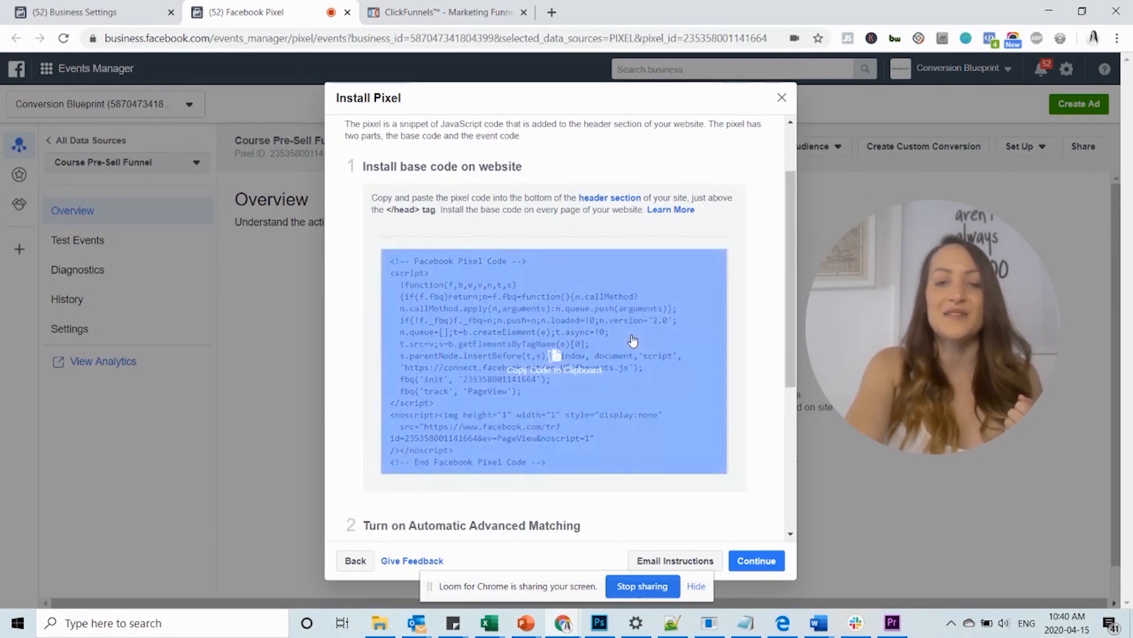
scroll(631, 339, down, 3)
scroll(763, 278, up, 3)
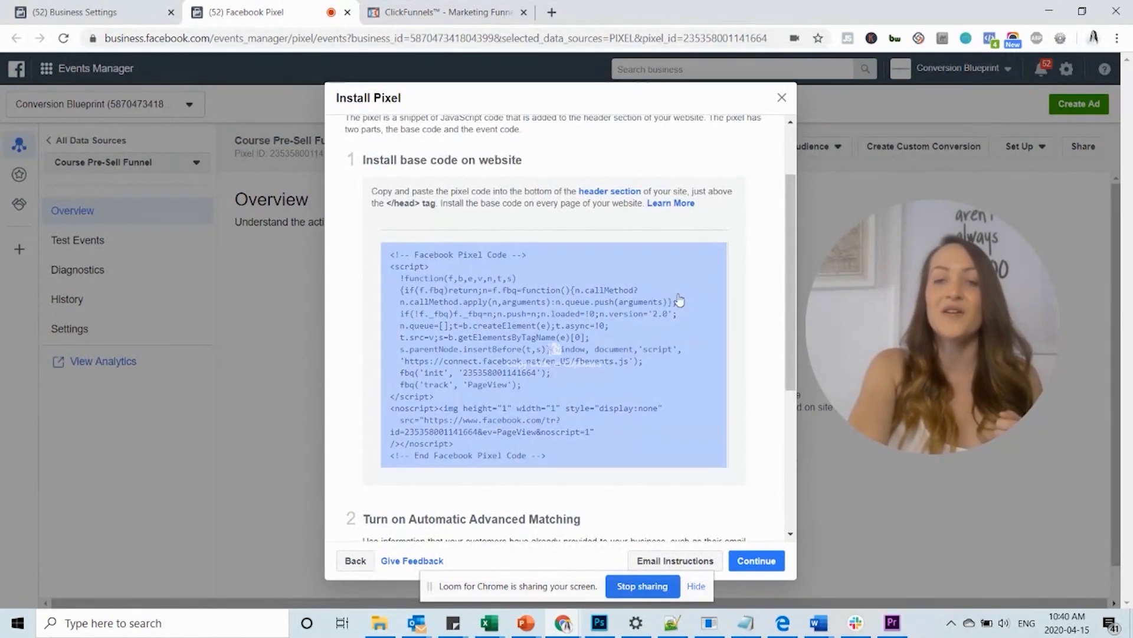
click(555, 353)
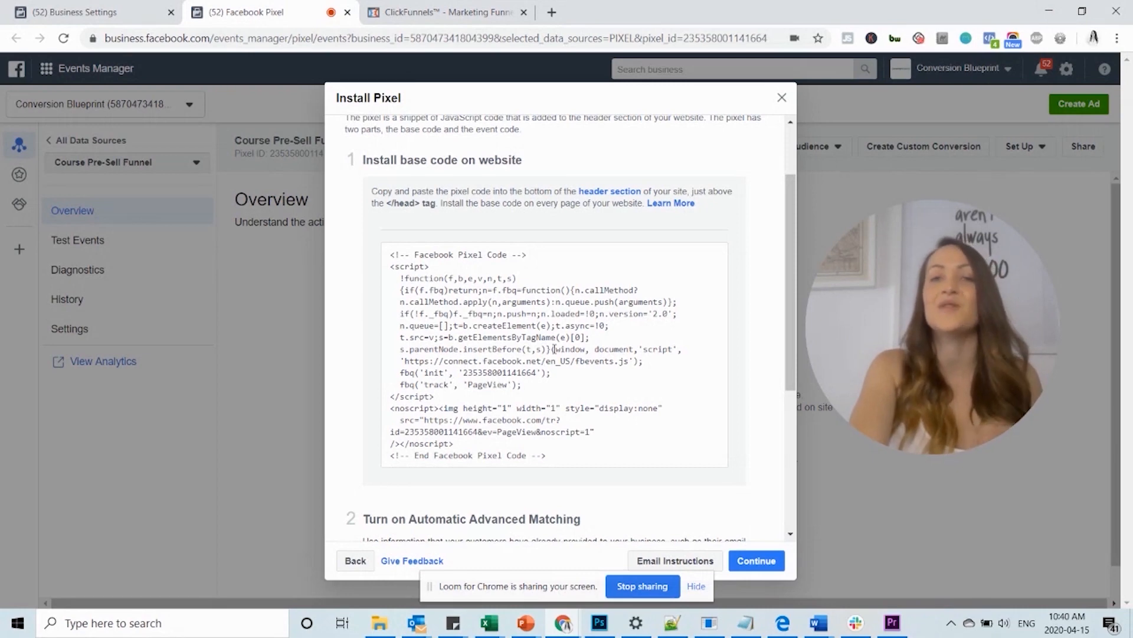
Switch to ClickFunnels, paste the pixel base code into the funnel's head tracking code setting, and save the settings
click(413, 12)
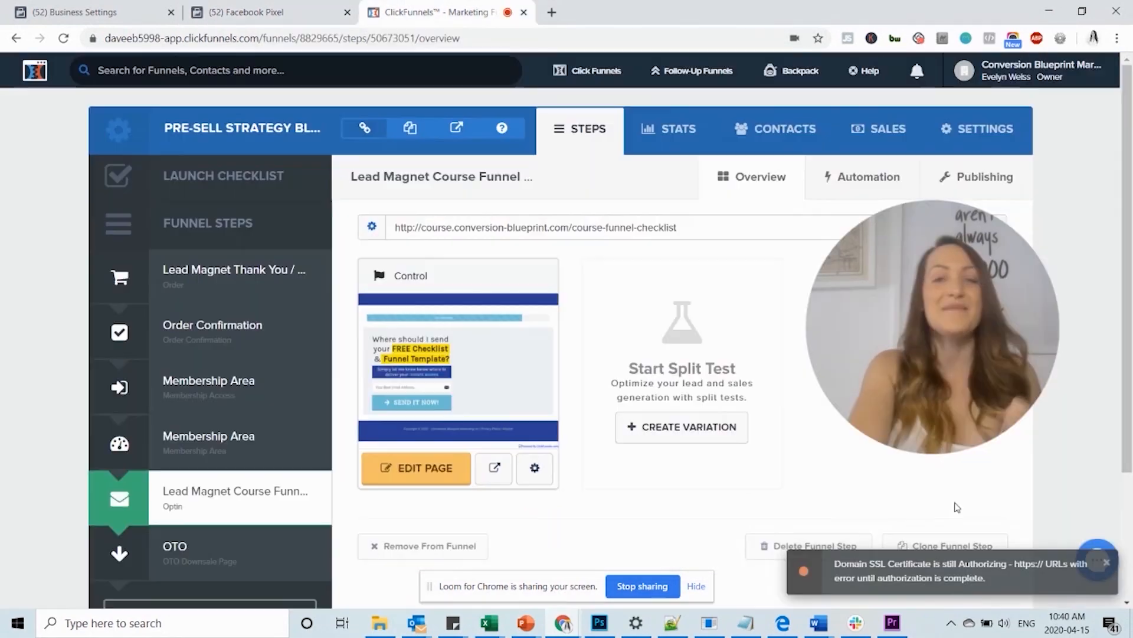
click(994, 144)
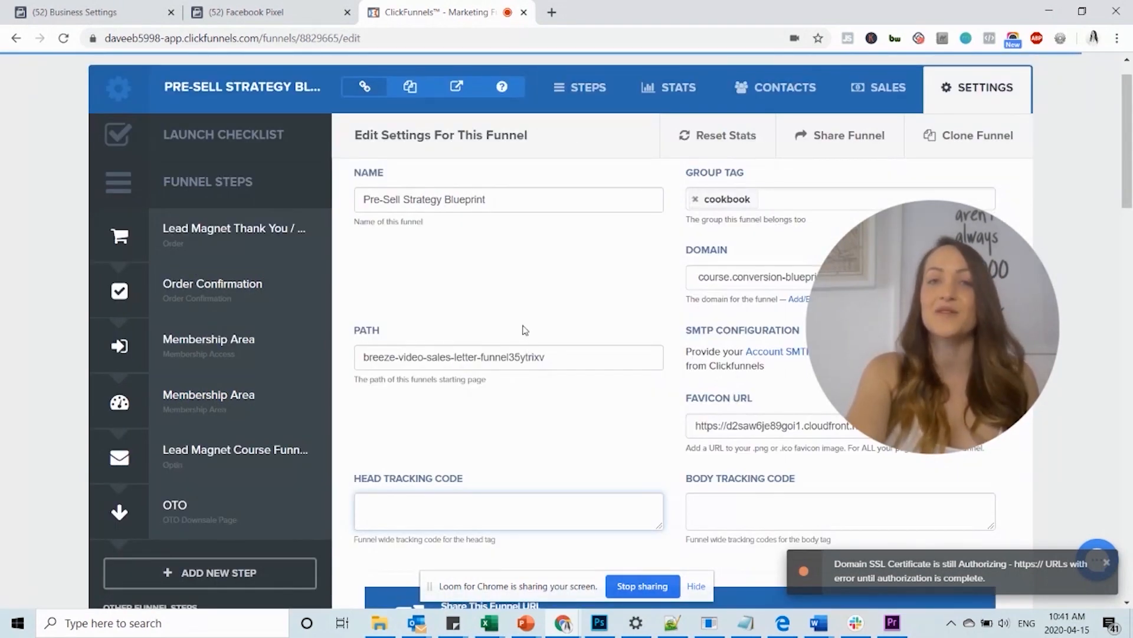
scroll(493, 371, down, 2)
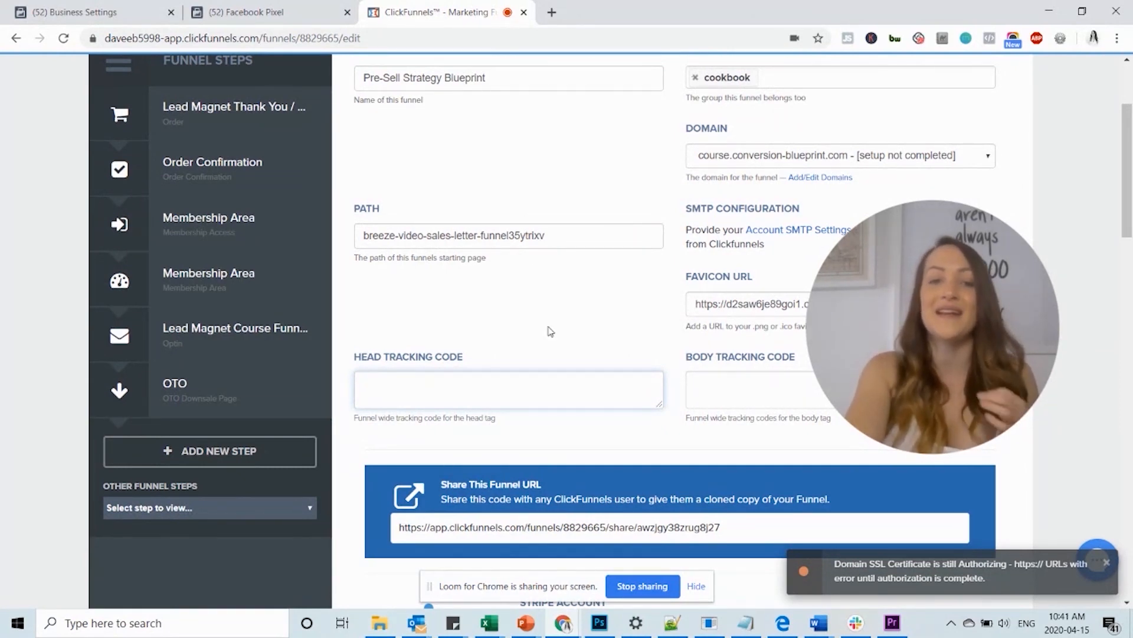
key(ctrl+v)
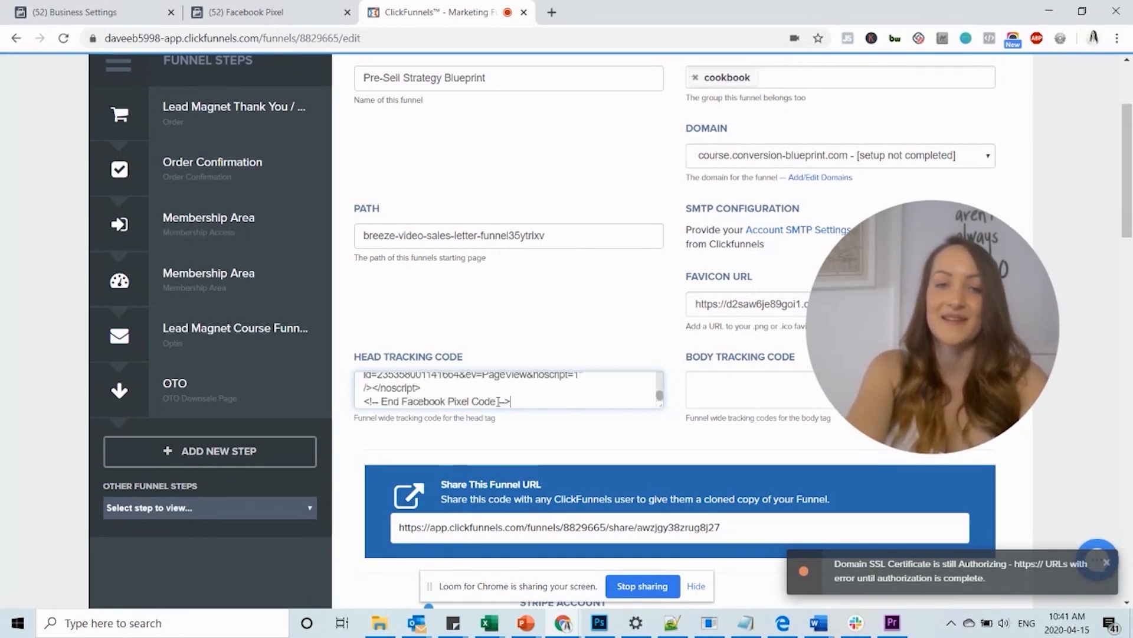
scroll(710, 275, up, 1)
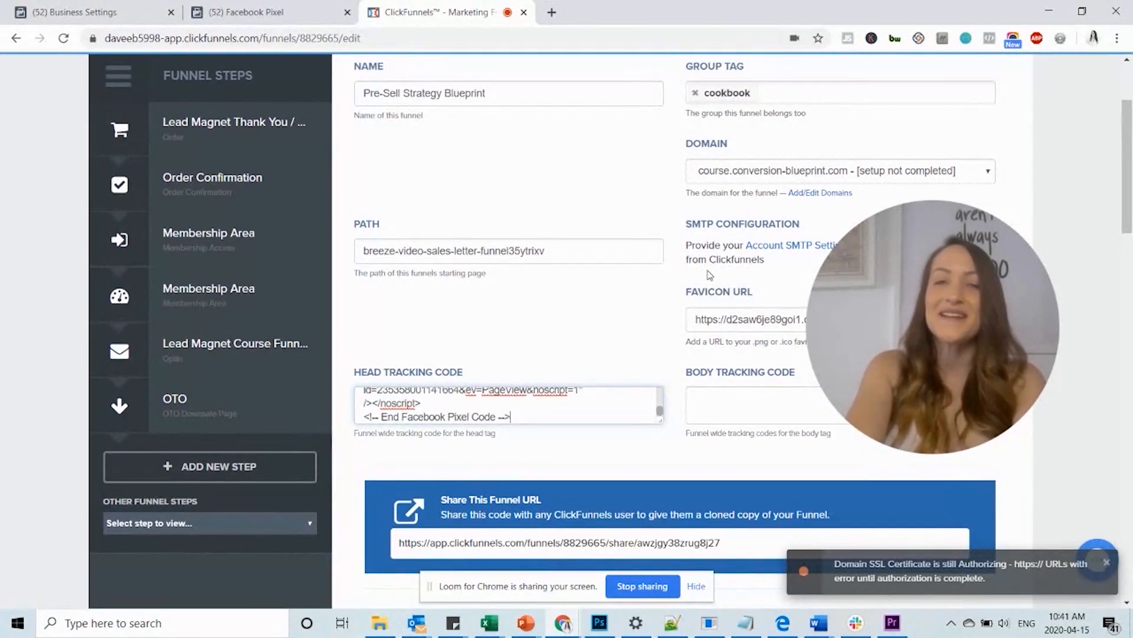
scroll(710, 275, down, 15)
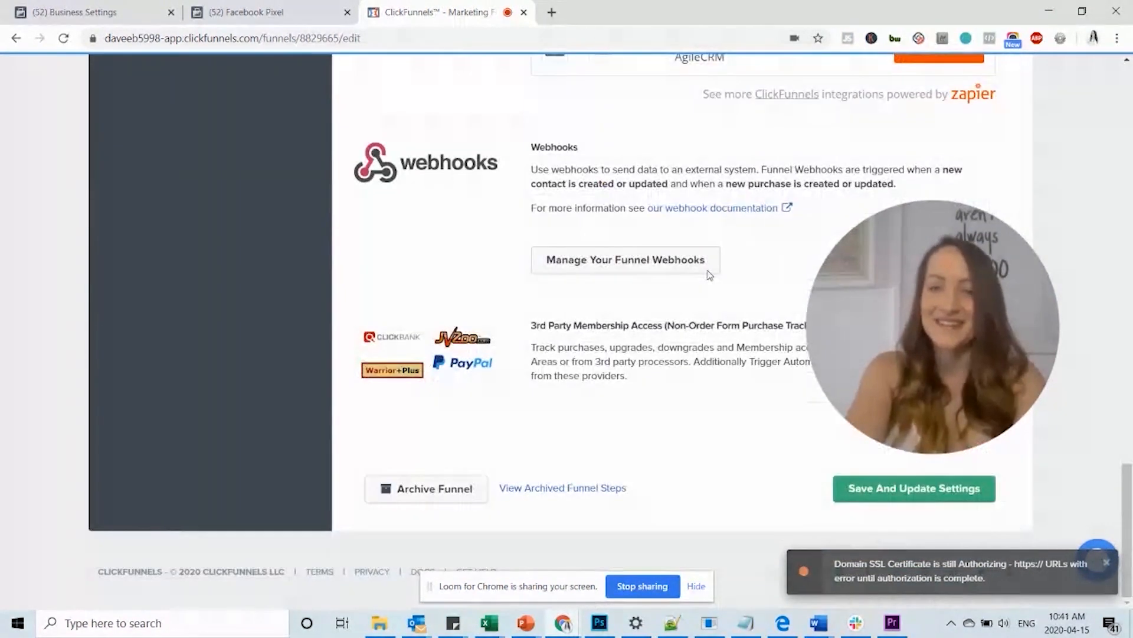
click(865, 499)
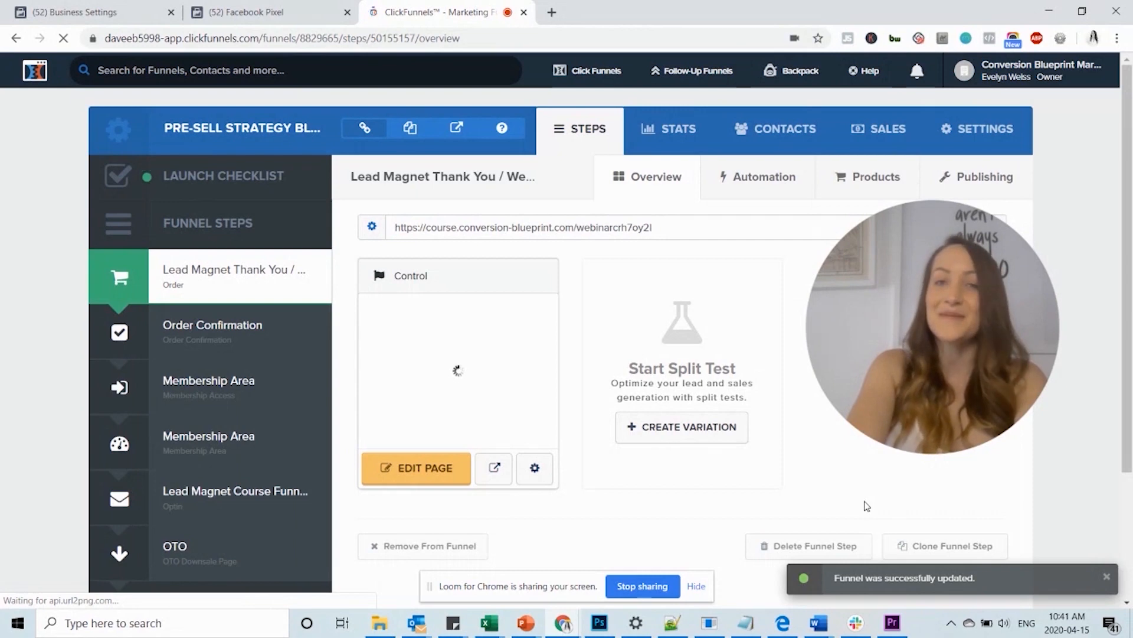
Return to the pixel installation in Events Manager and turn on Automatic Advanced Matching
click(276, 11)
scroll(707, 454, down, 3)
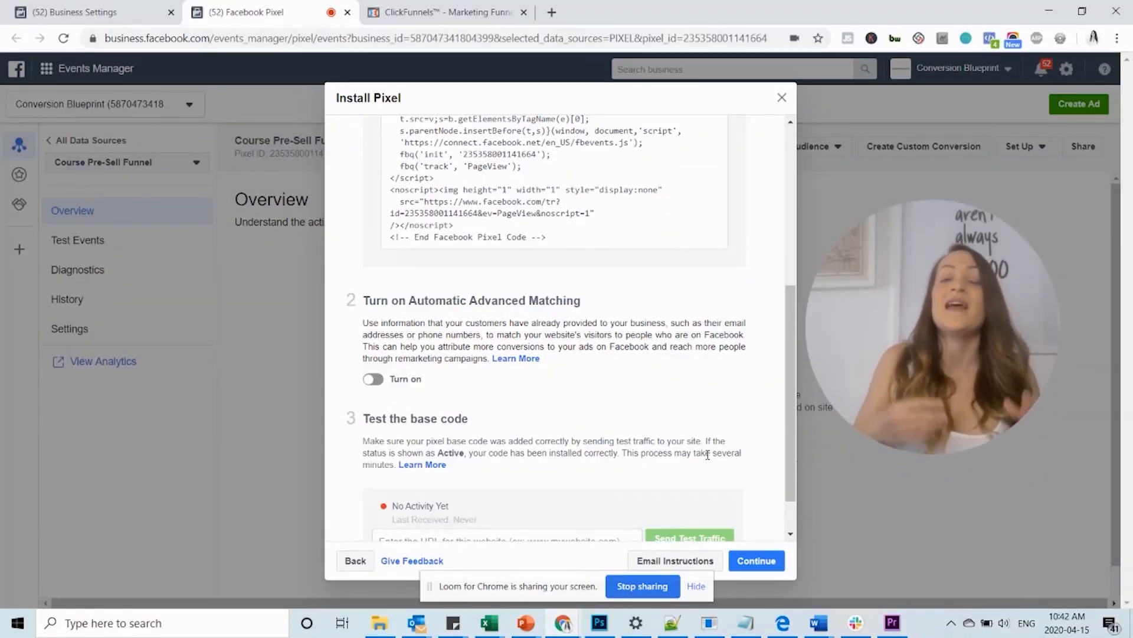
click(374, 380)
scroll(533, 291, down, 3)
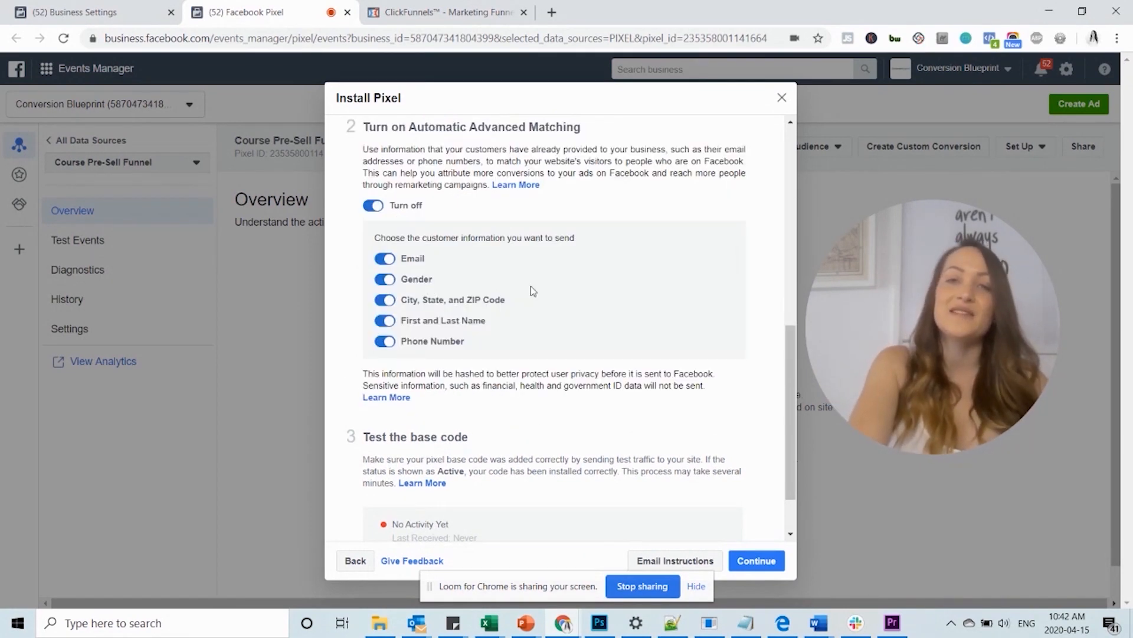
Test the base code by sending test traffic to the funnel's webinar page at course.conversion-blueprint.com/webinar
scroll(530, 286, down, 1)
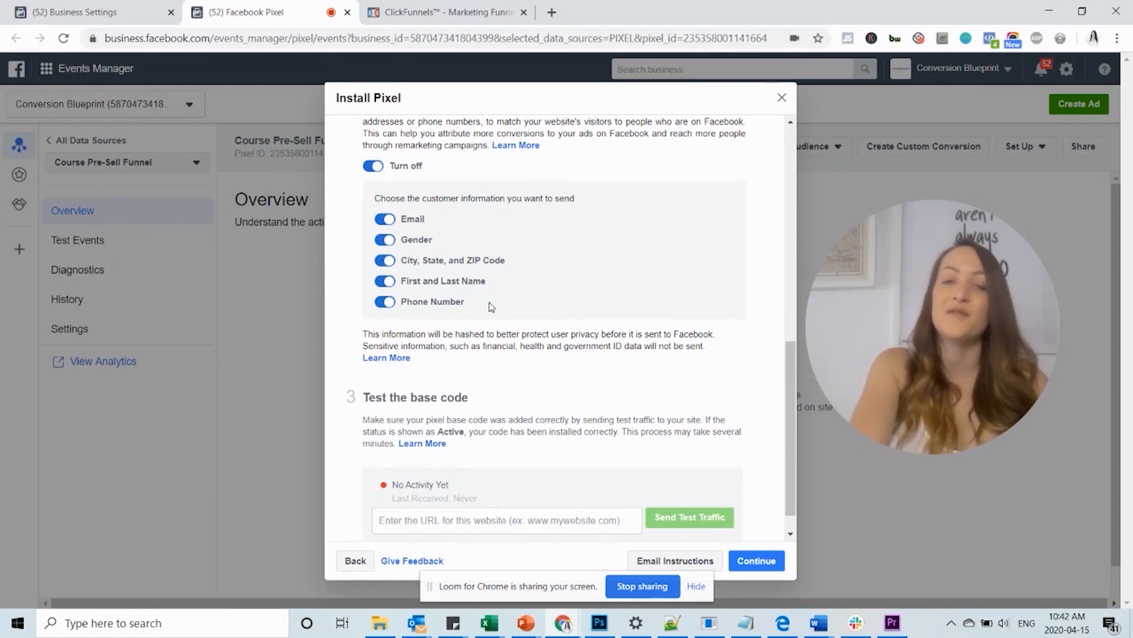
scroll(490, 307, down, 1)
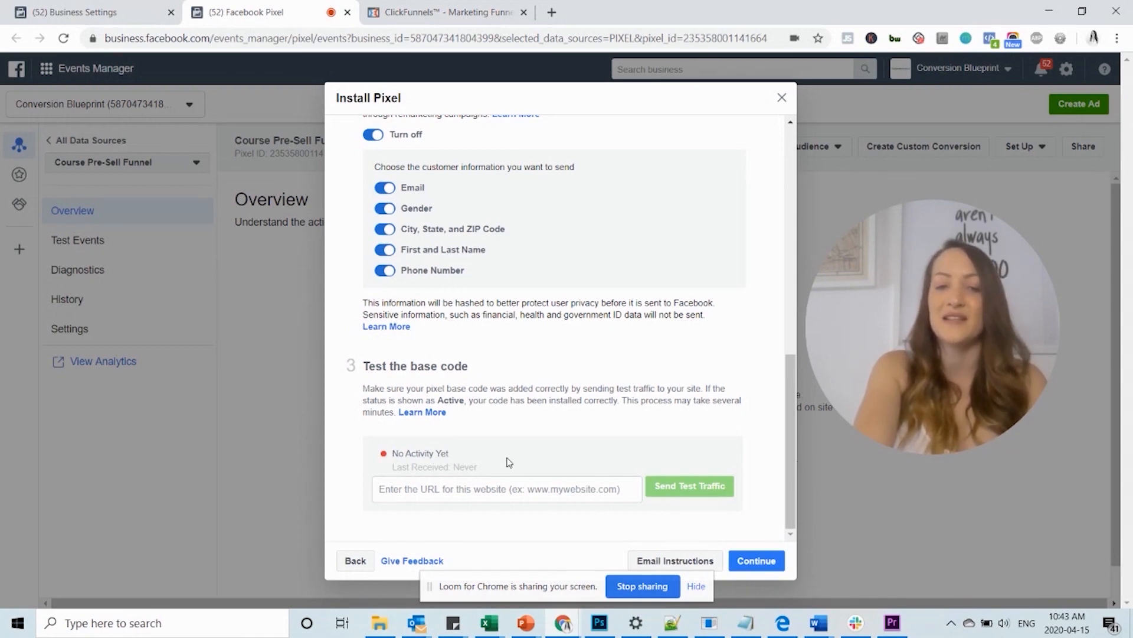
click(590, 490)
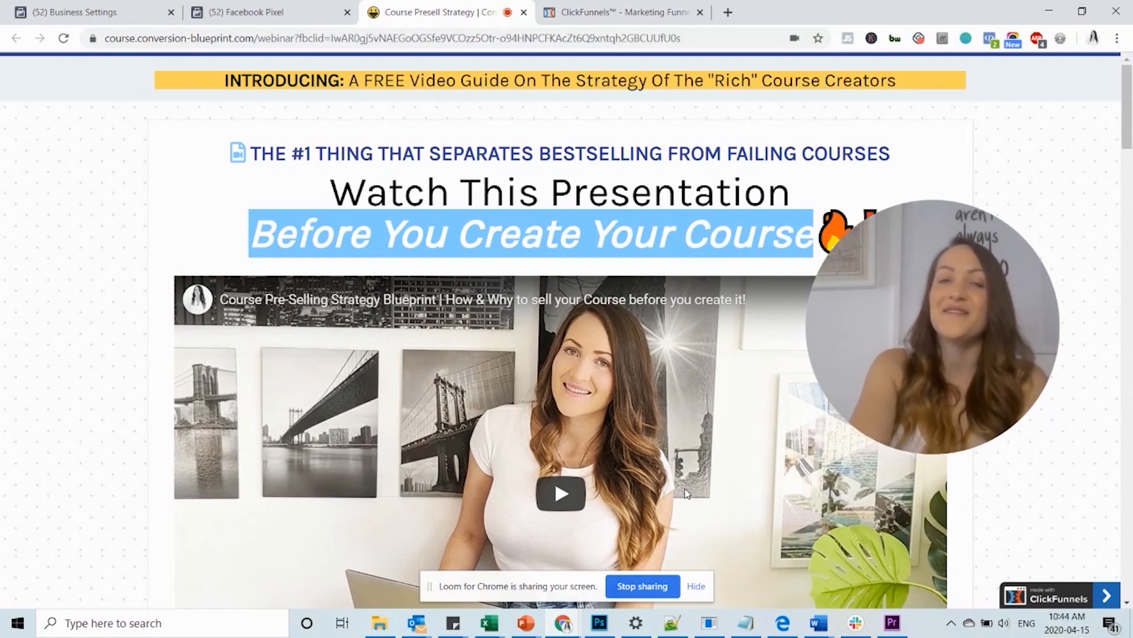
Browse the webinar page down to its order form and return to Events Manager to check the base code's test status
scroll(686, 494, down, 10)
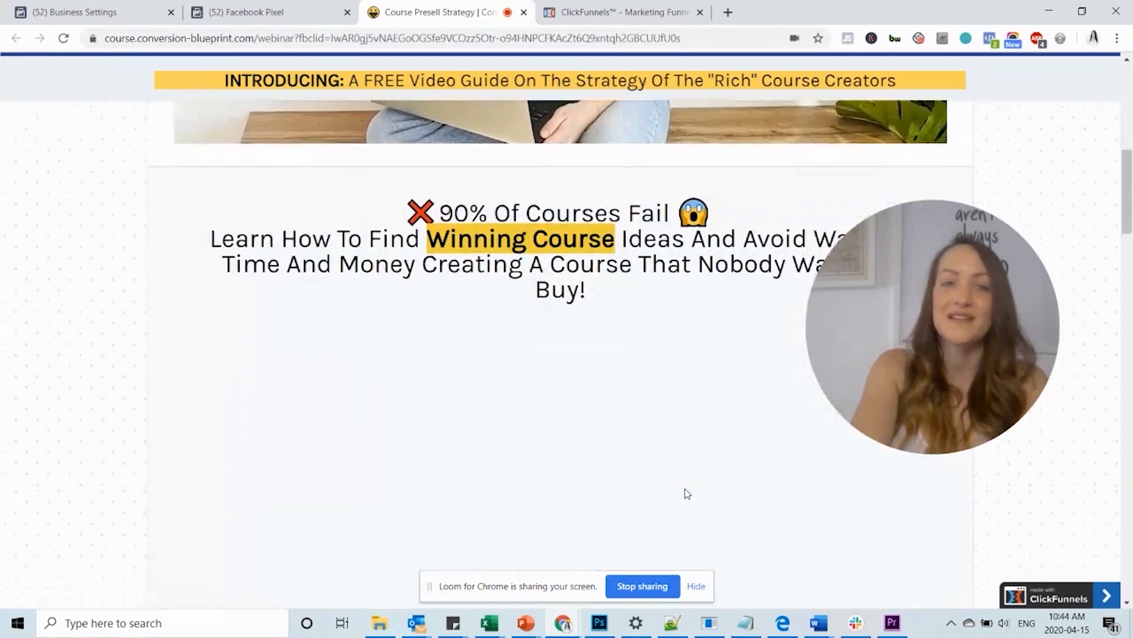
scroll(687, 493, down, 6)
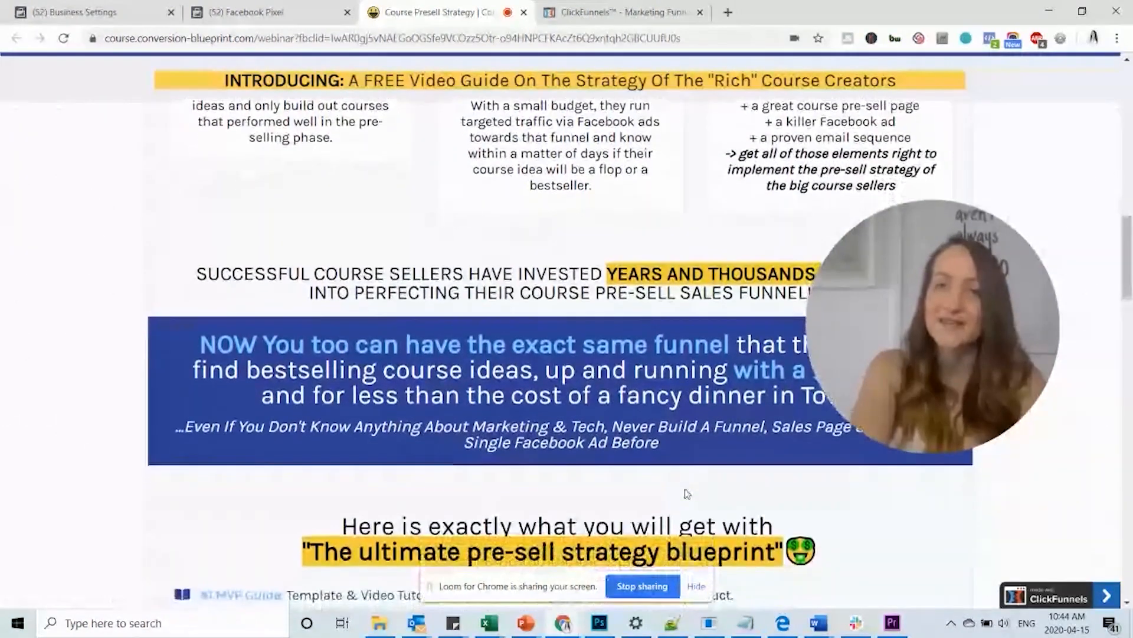
scroll(687, 494, down, 4)
scroll(686, 494, up, 15)
scroll(686, 494, down, 20)
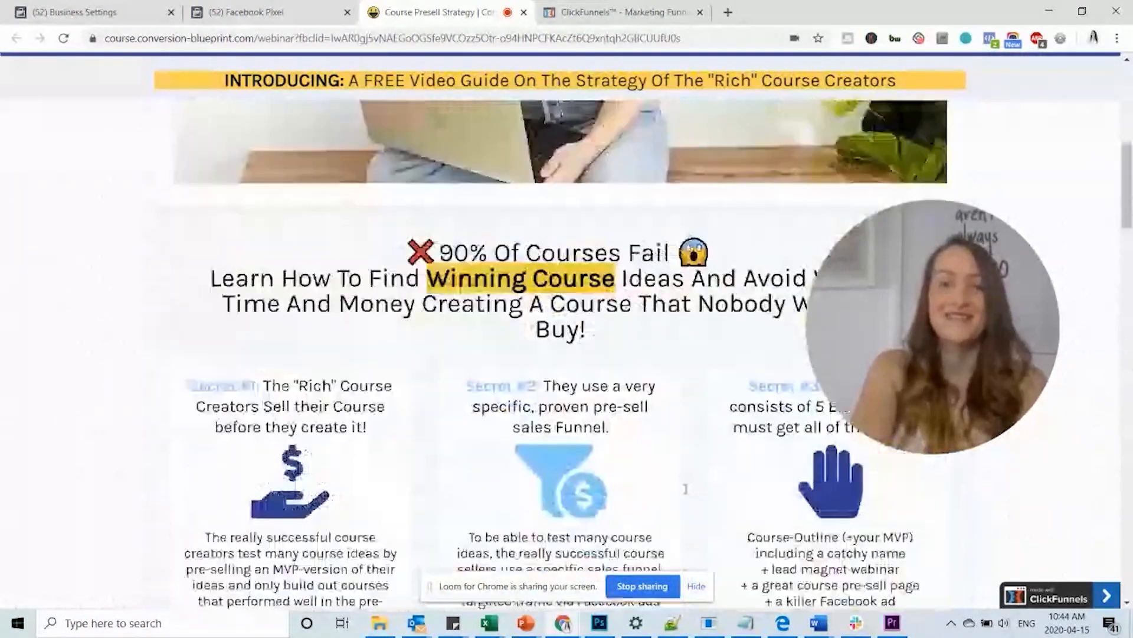
click(512, 260)
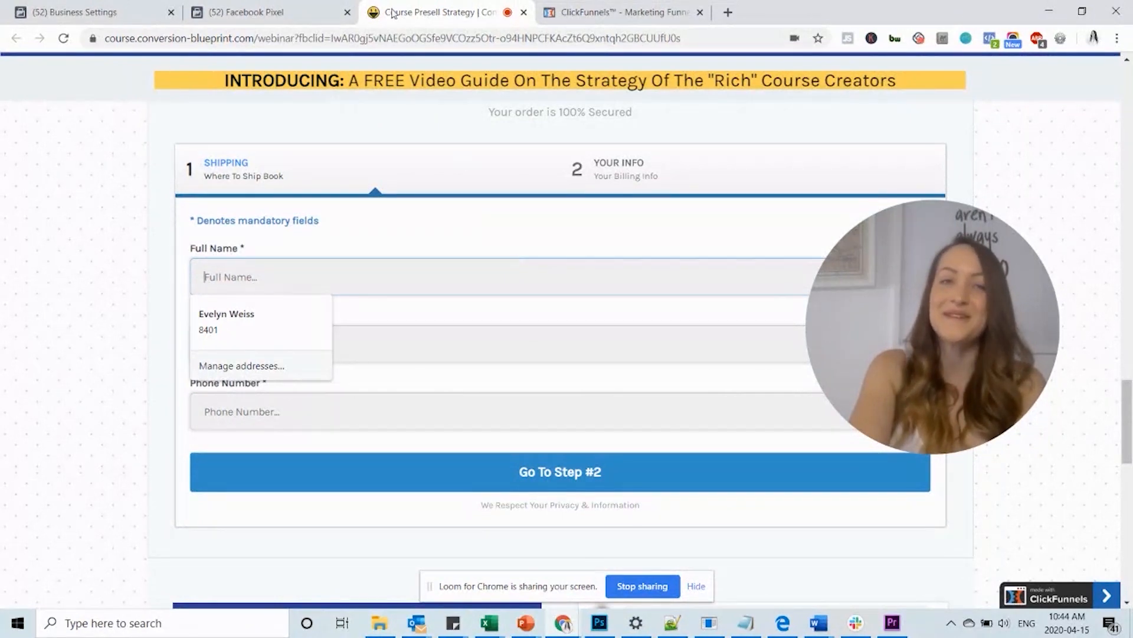
click(312, 12)
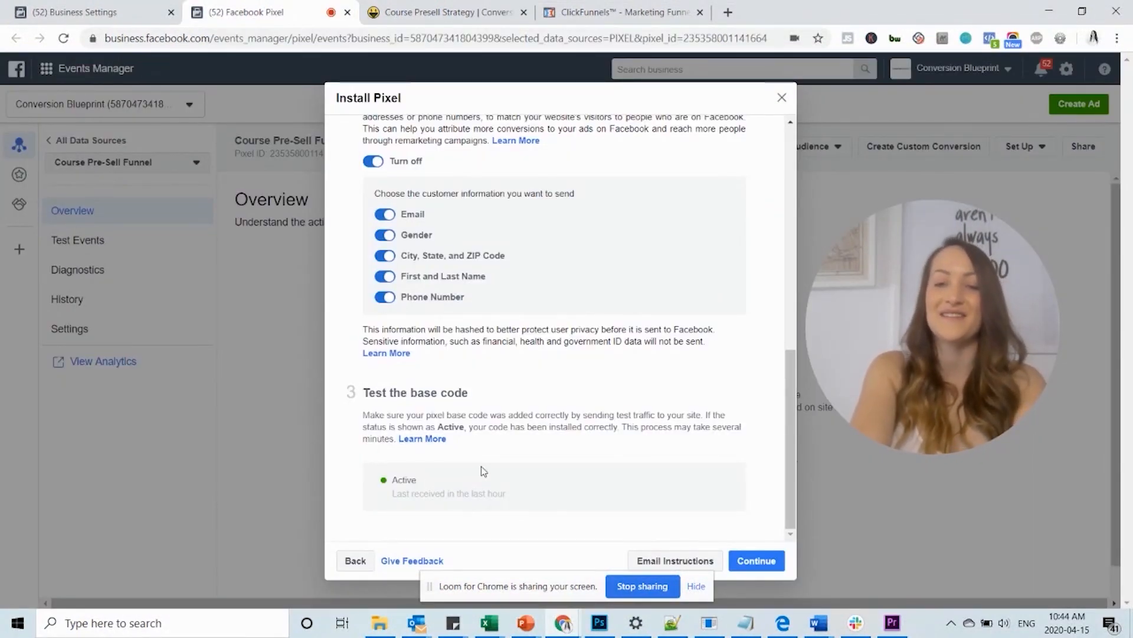
Continue past the base code test and close the event setup dialog to finish the pixel's base installation
click(757, 560)
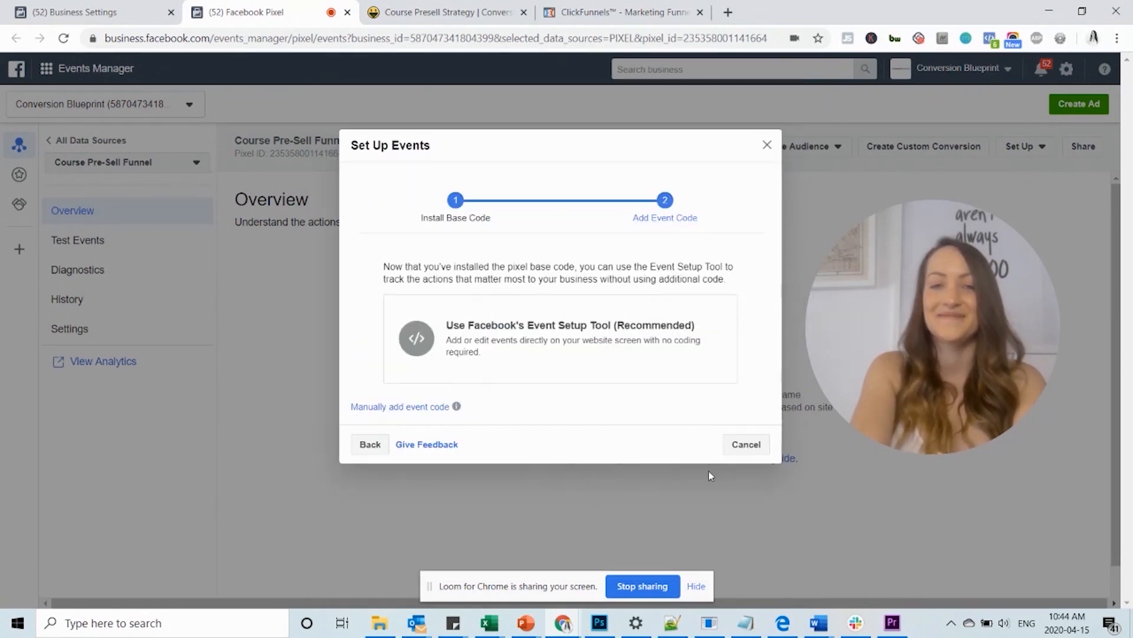
click(638, 368)
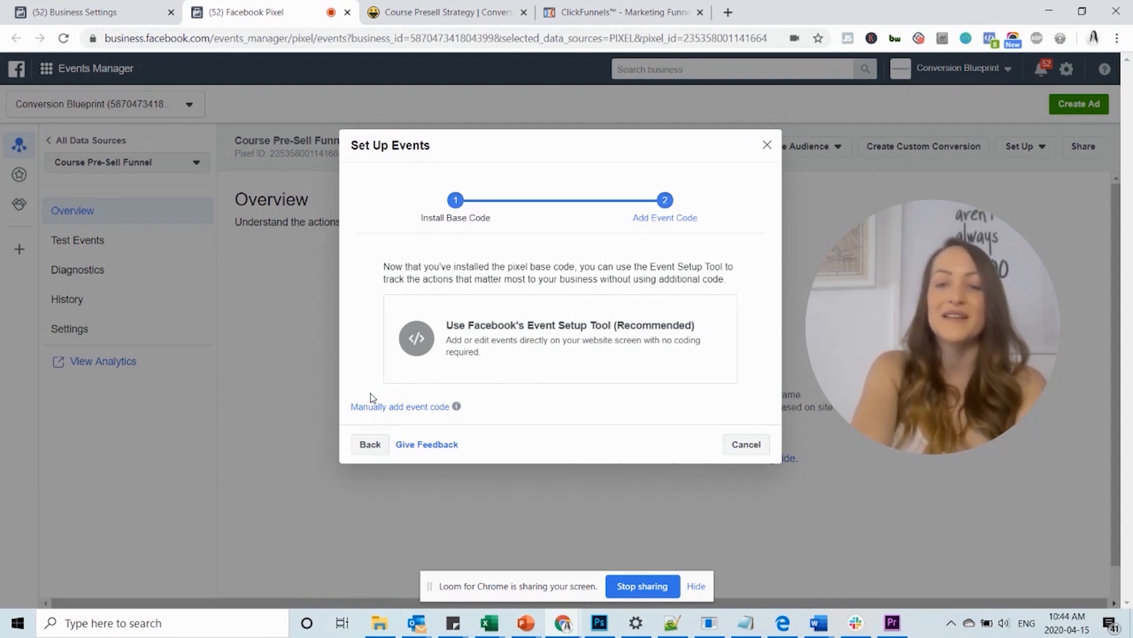
click(747, 444)
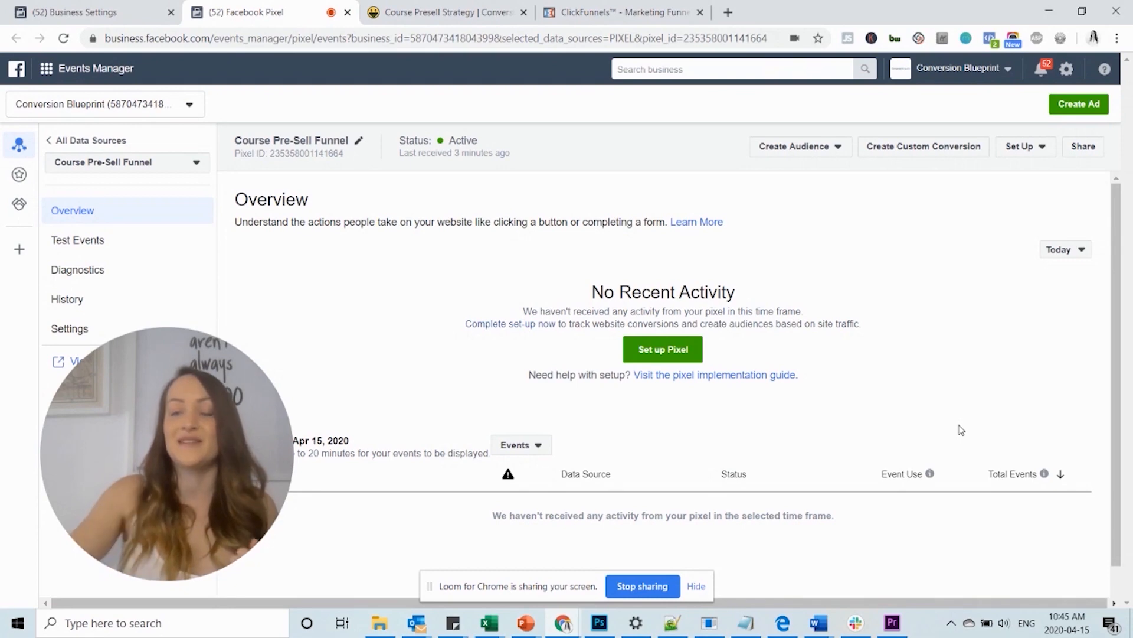
Start setting up new events for the pixel with manual event code and choose the Education business category
click(1039, 153)
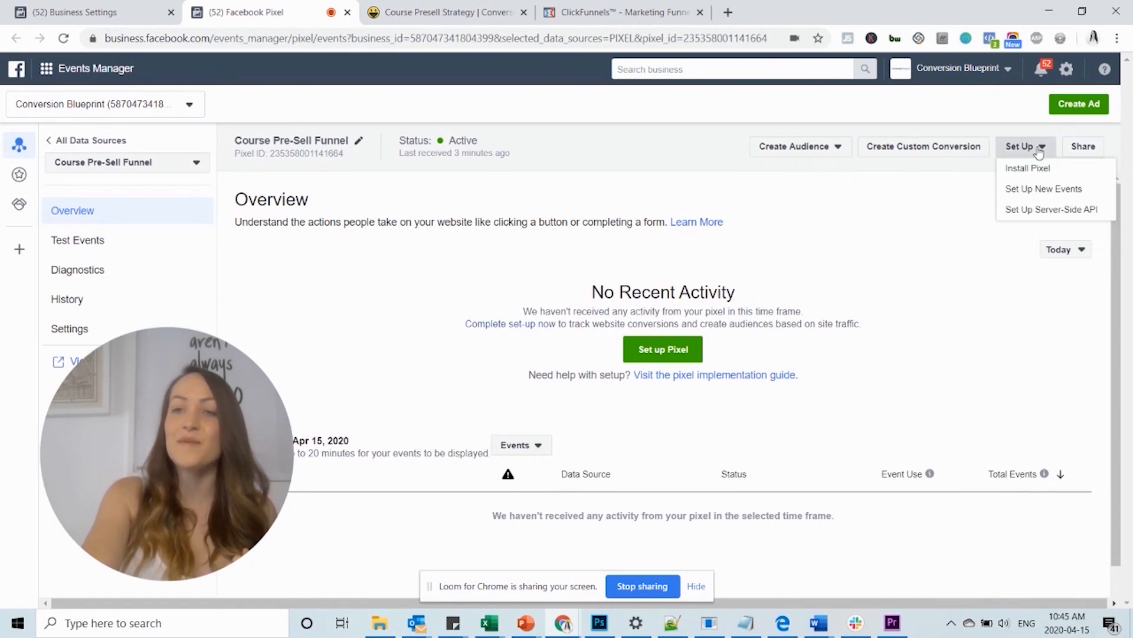
click(1074, 190)
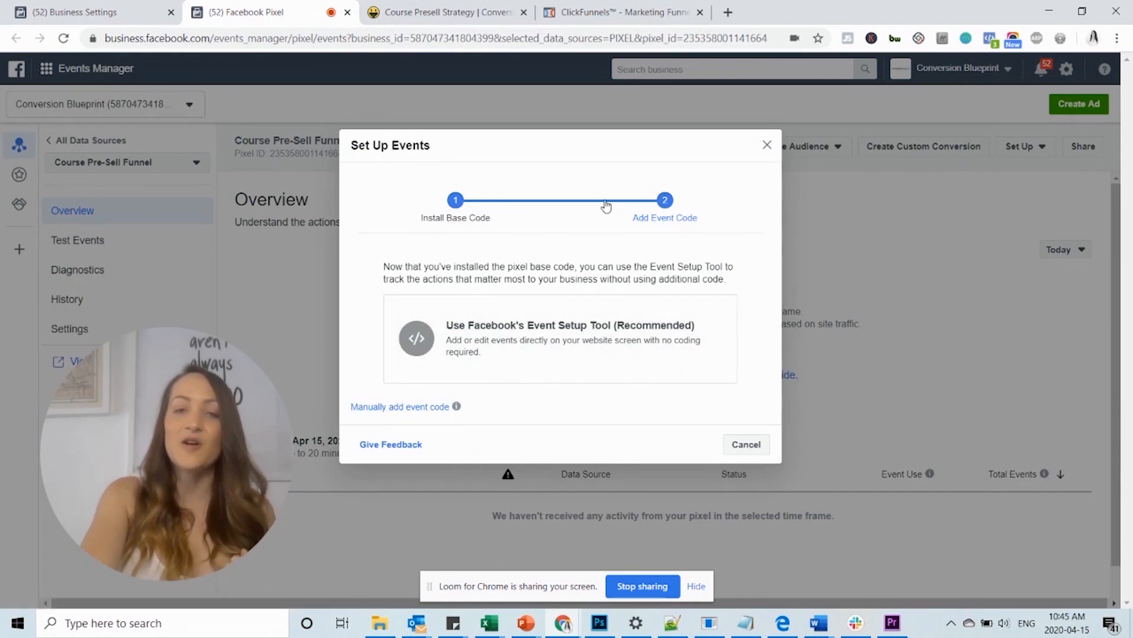
click(424, 417)
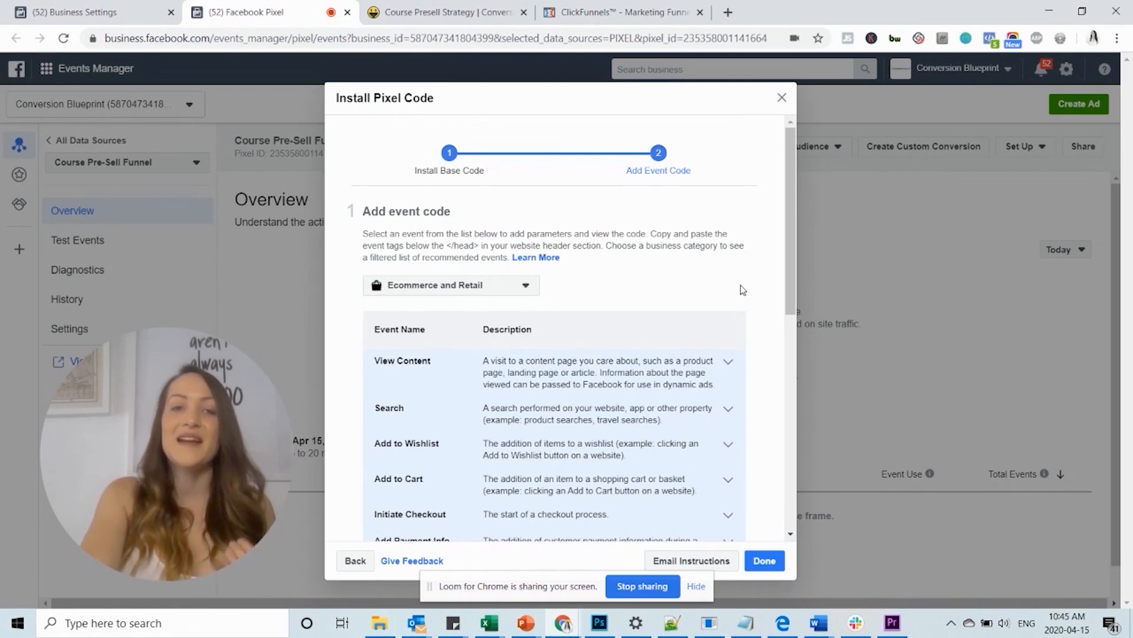
click(511, 285)
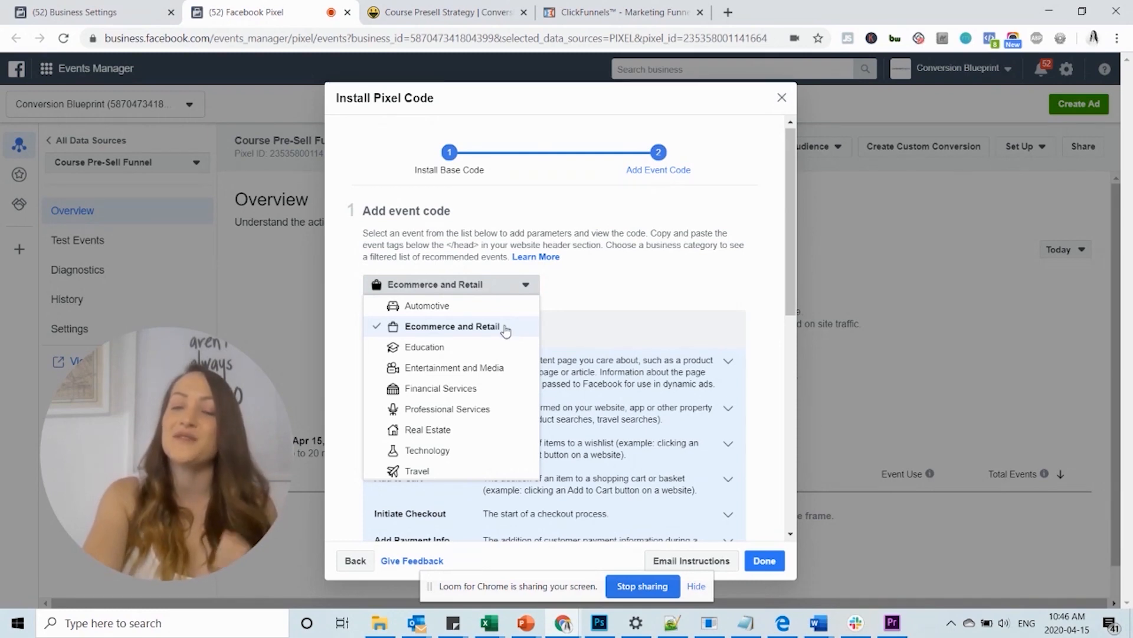
click(469, 347)
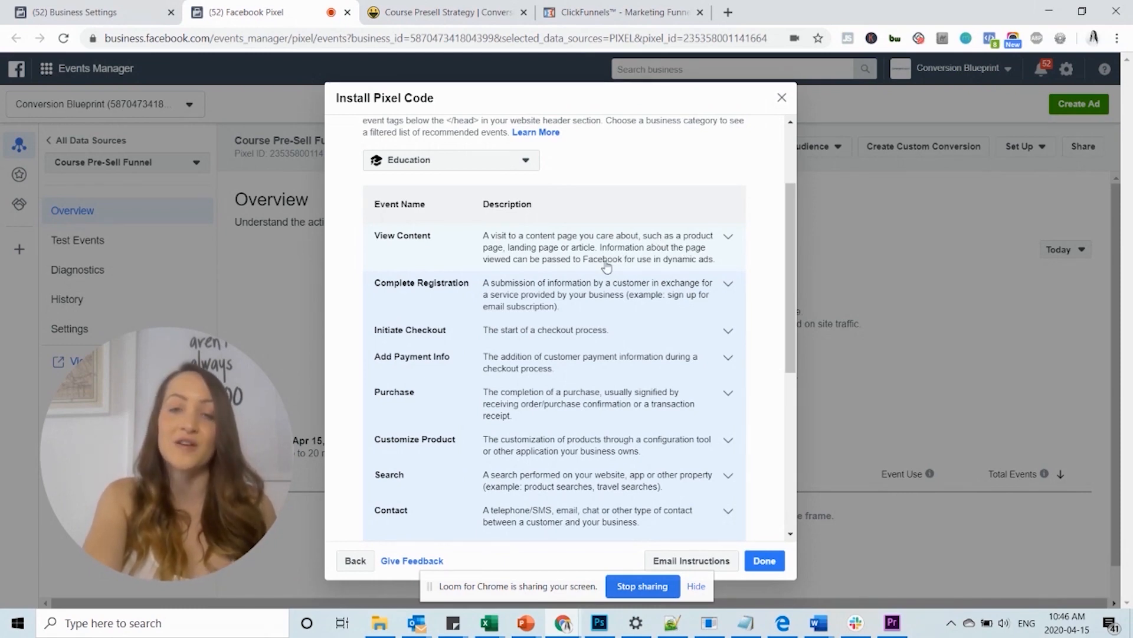
Expand the View Content event and copy its page-load event code without adding parameter values
click(721, 254)
scroll(465, 210, down, 3)
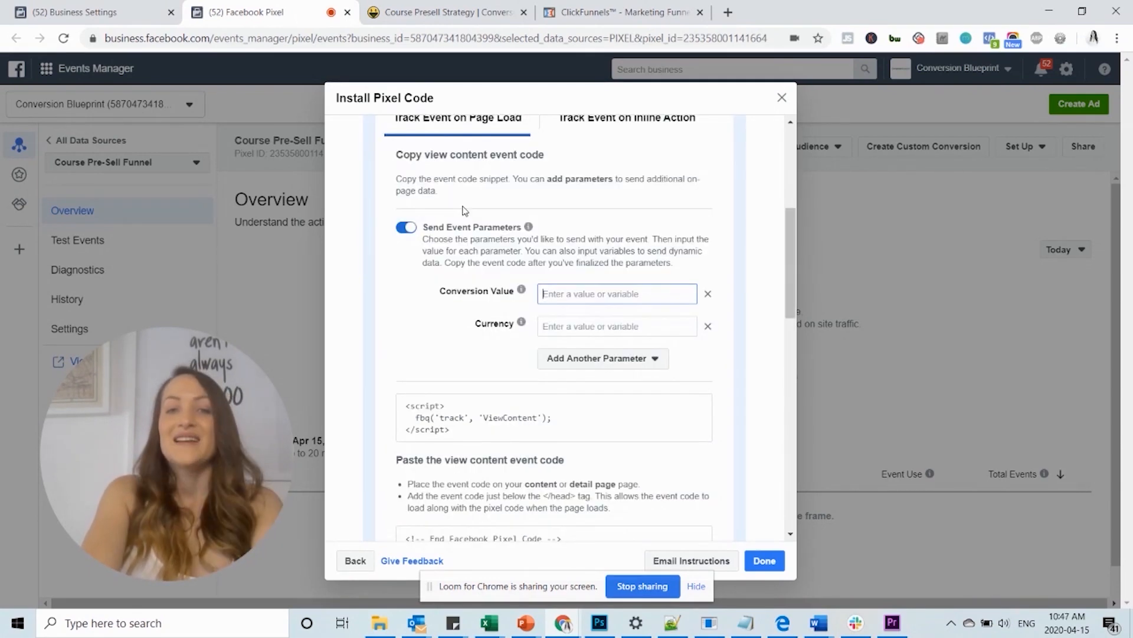
scroll(465, 210, up, 2)
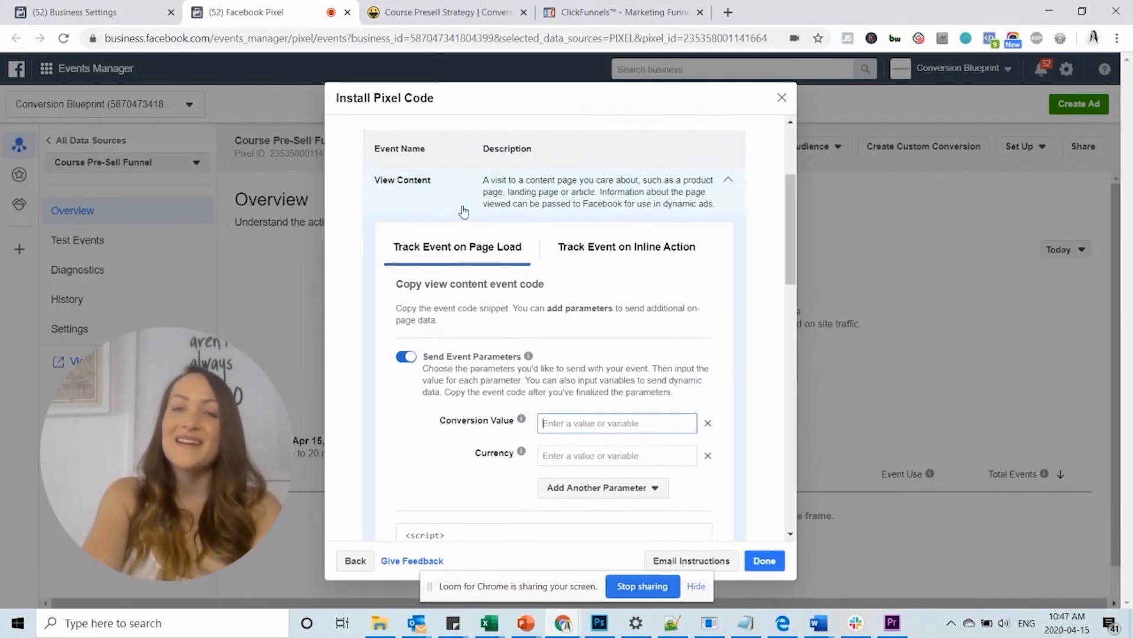
scroll(608, 282, down, 3)
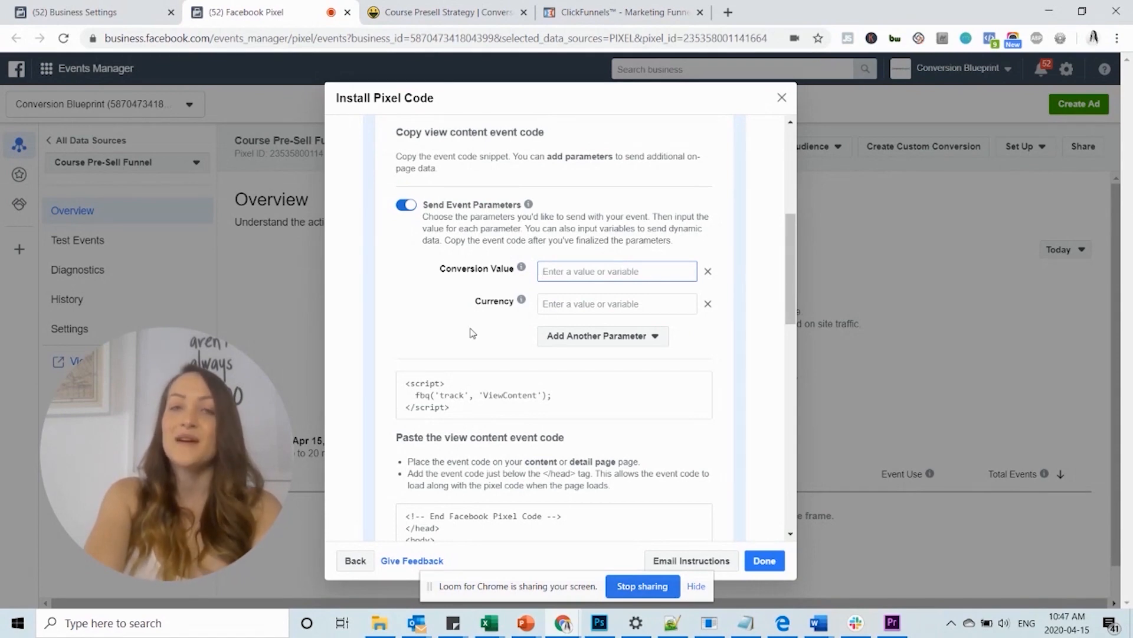
scroll(473, 333, down, 1)
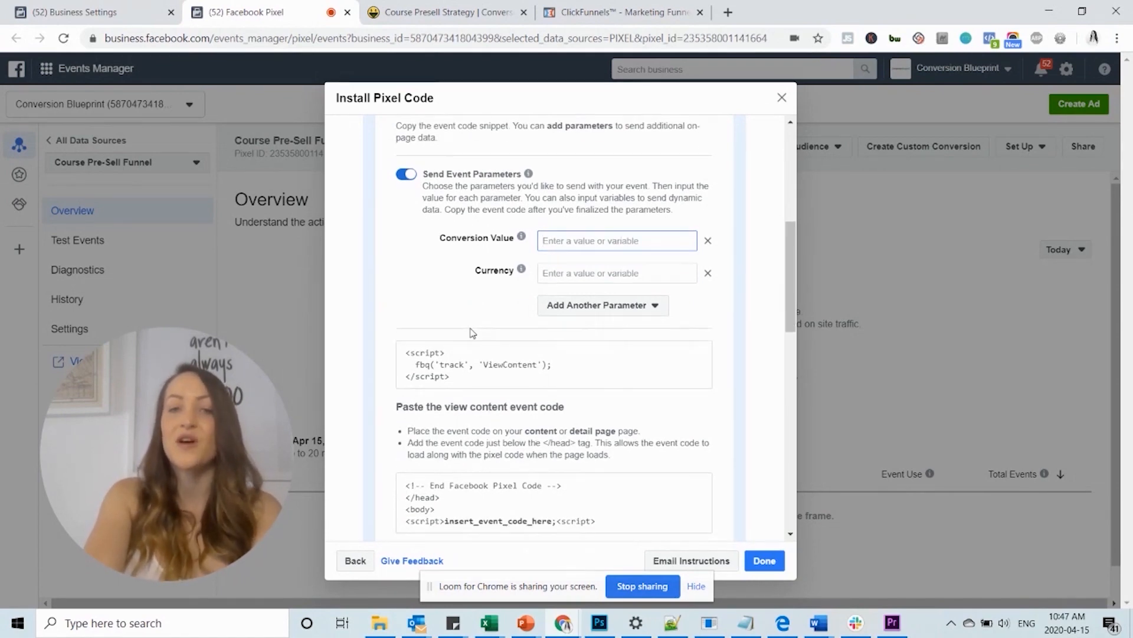
mouse_move(455, 362)
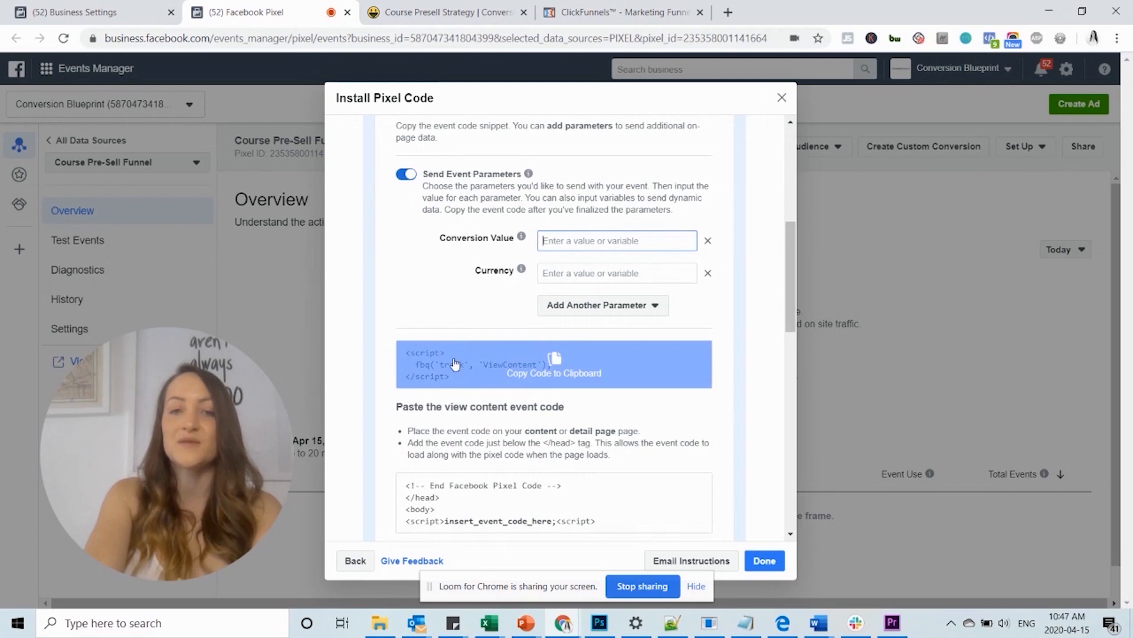
click(554, 367)
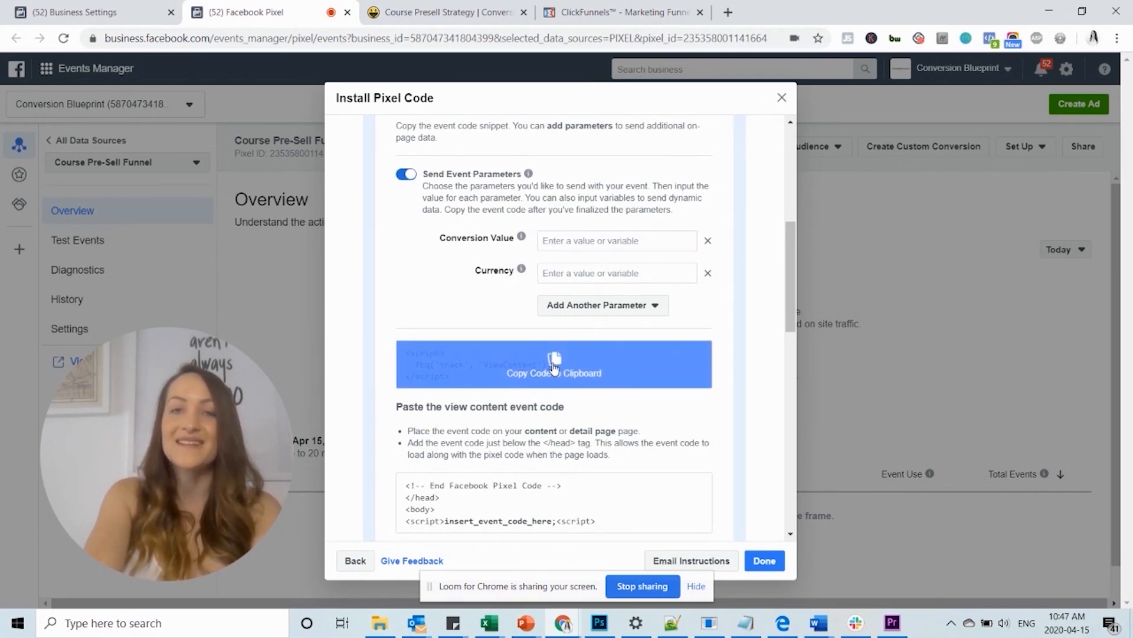
click(553, 367)
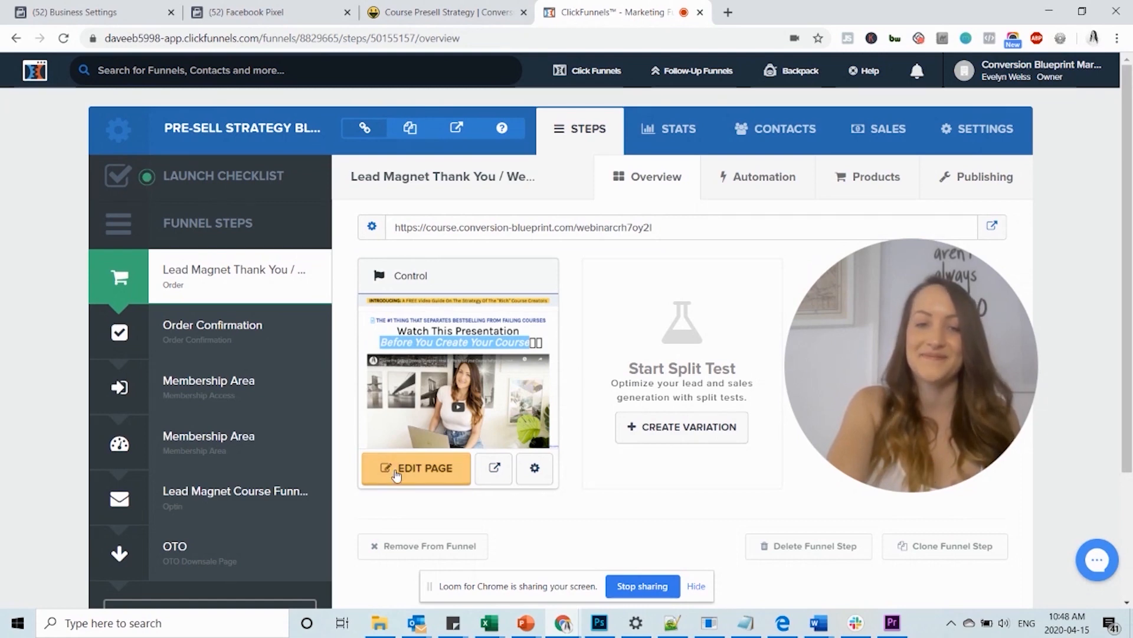
Edit the funnel's Lead Magnet Thank You page in ClickFunnels and paste the View Content code into its header tracking code
click(396, 472)
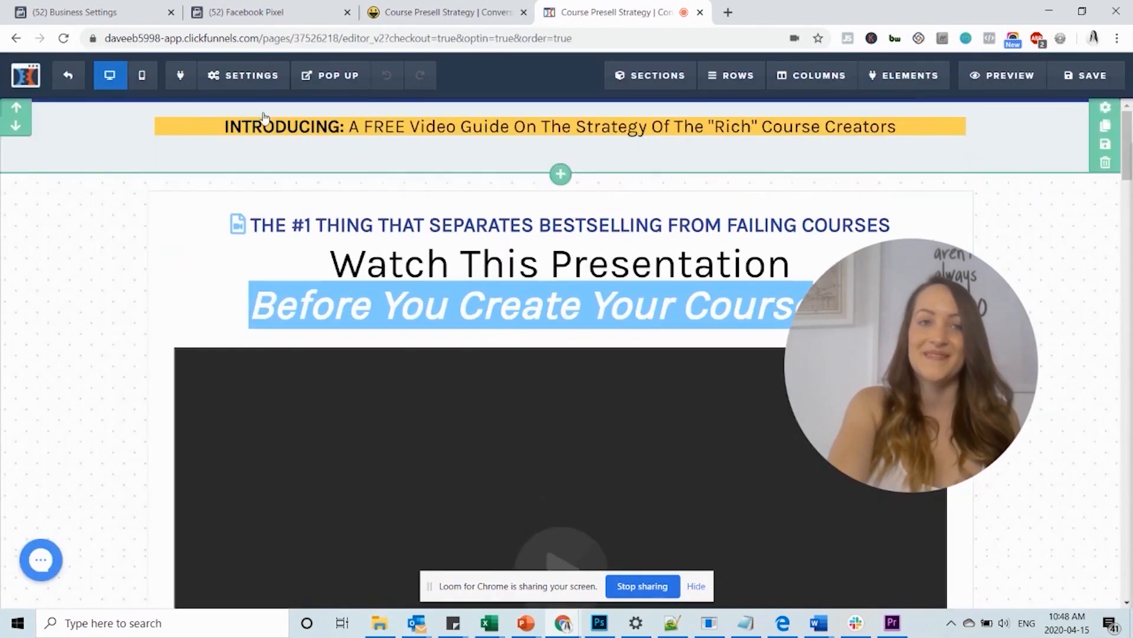
mouse_move(255, 84)
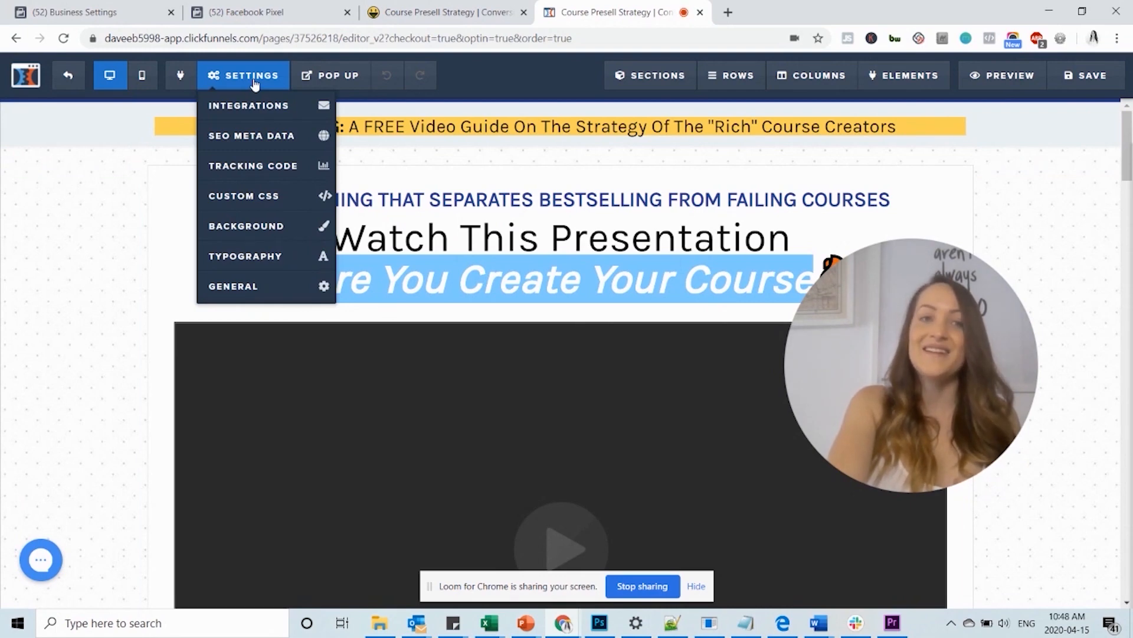
click(258, 171)
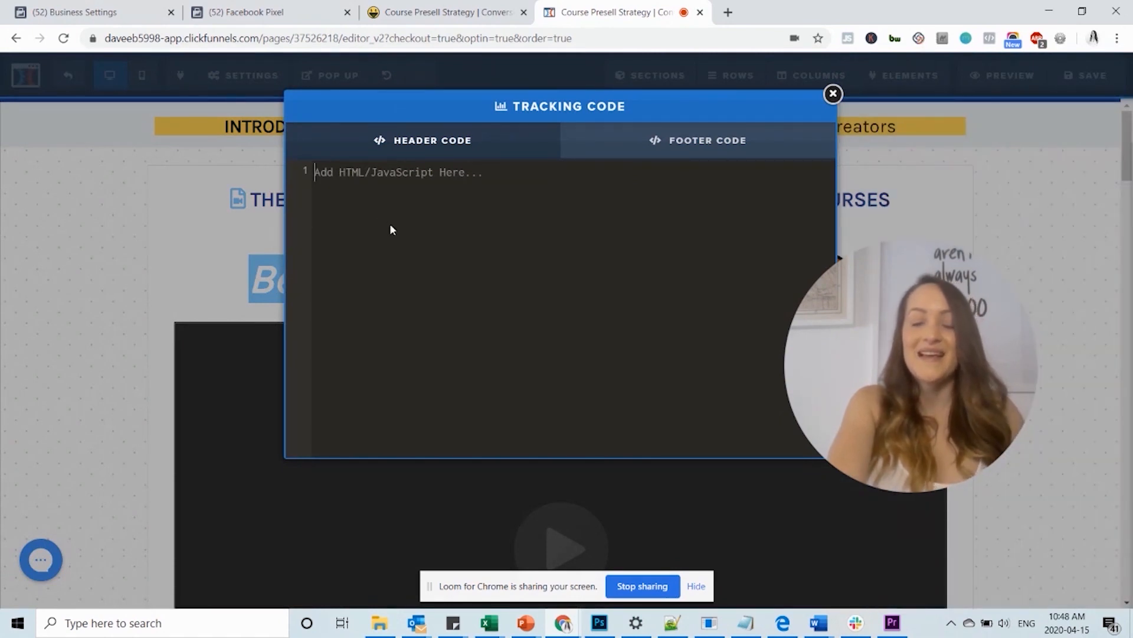
key(ctrl+v)
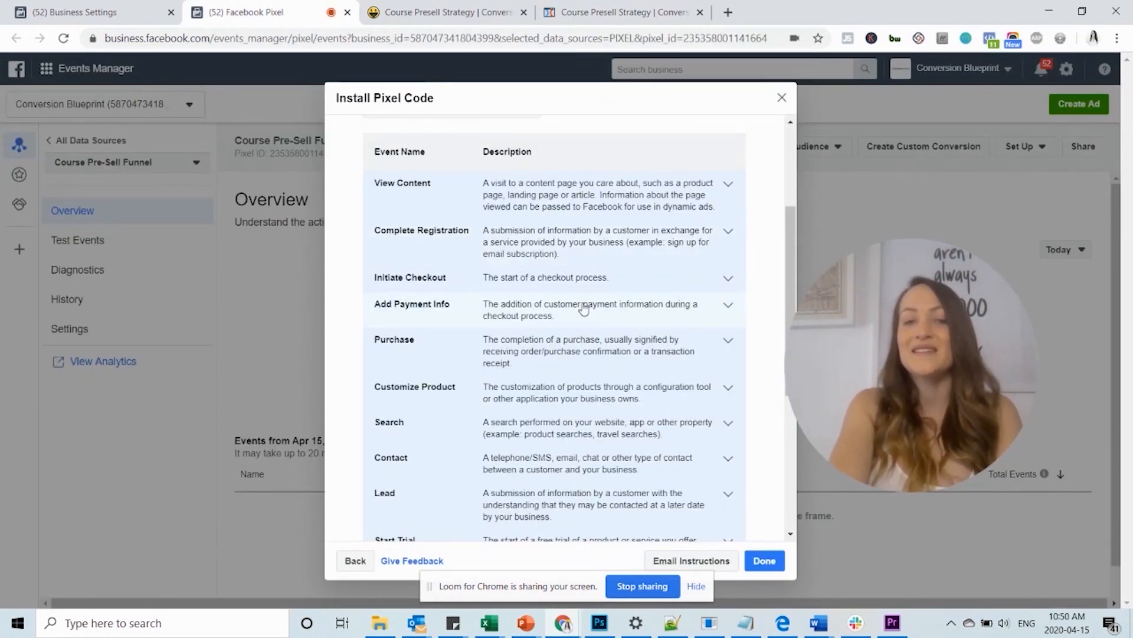
In Events Manager, set the Purchase event's conversion value to 47 and currency to USD, and copy its page-load code
click(578, 343)
scroll(577, 342, down, 4)
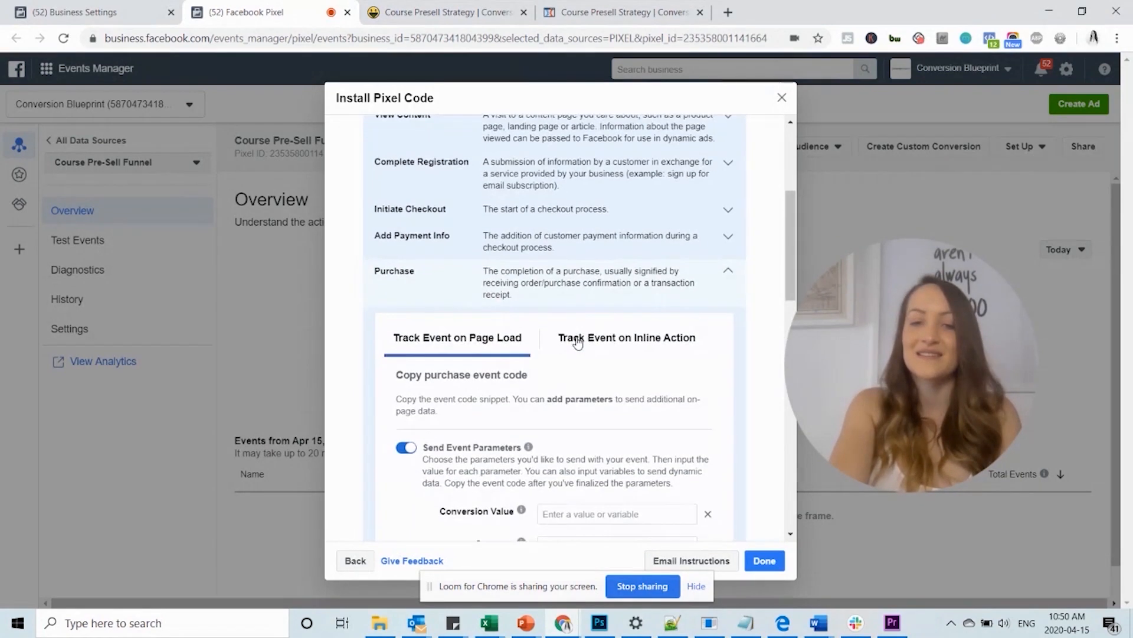
click(572, 371)
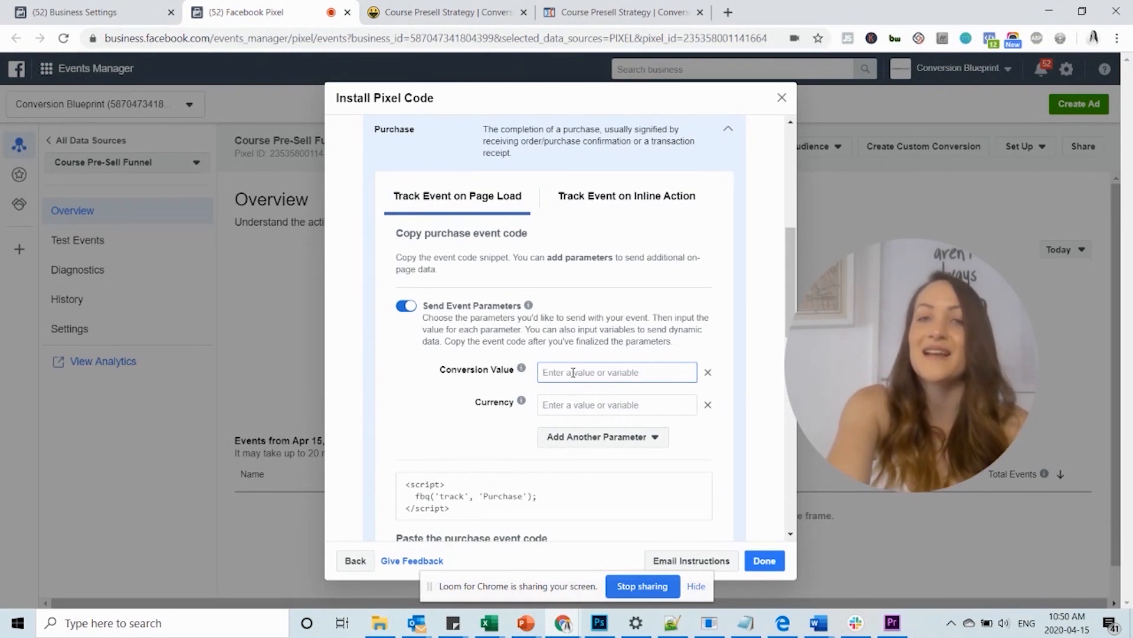
text(47)
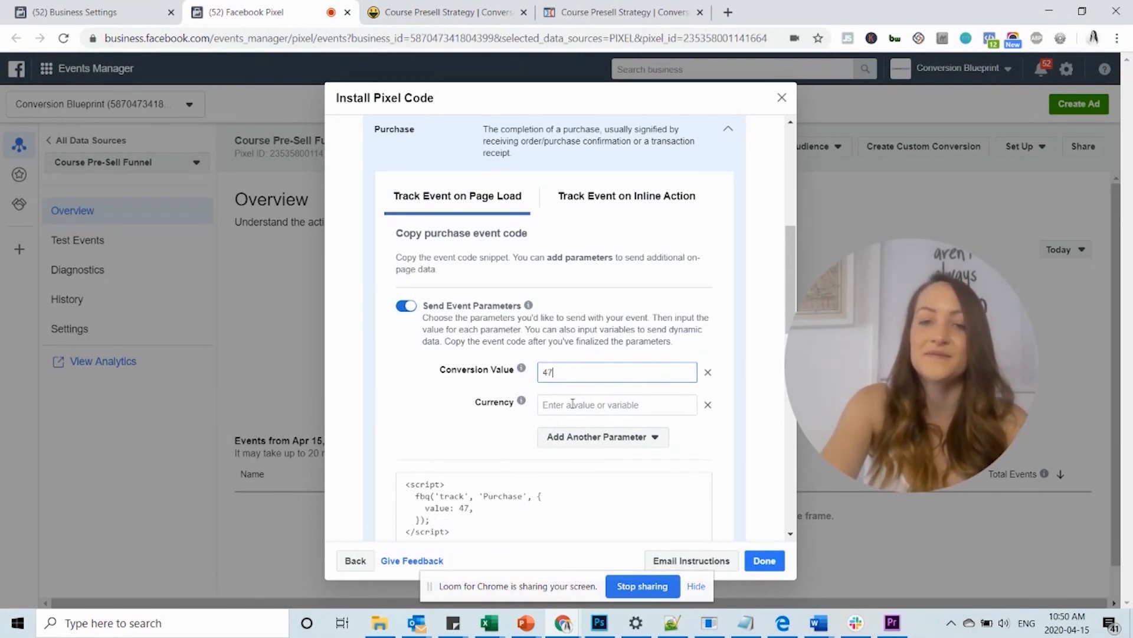
click(572, 404)
text(USD)
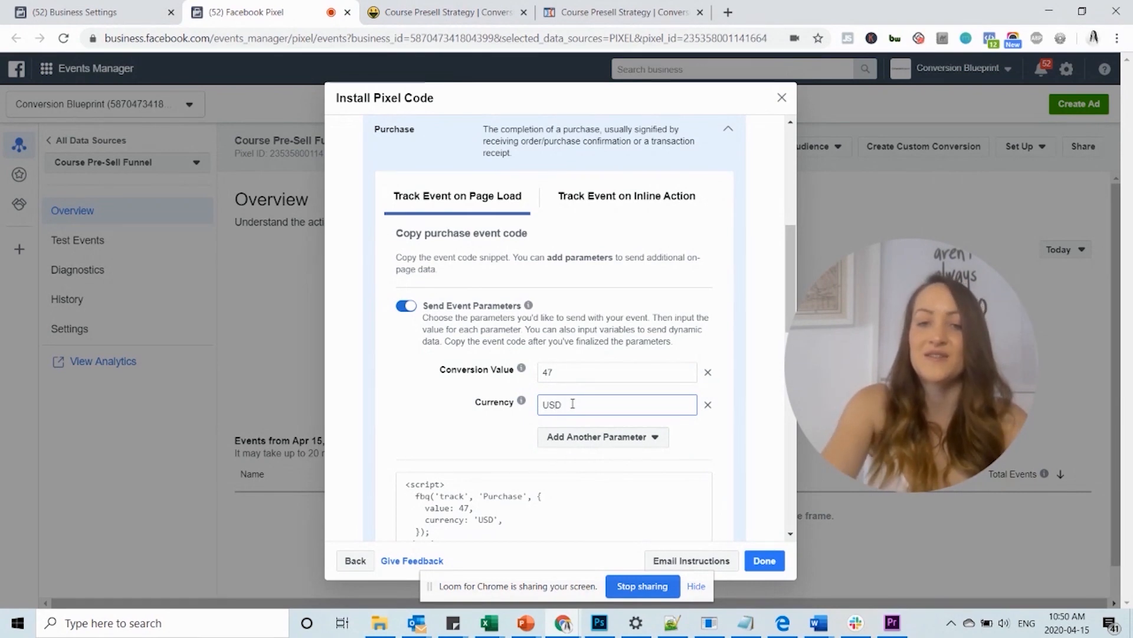
scroll(572, 400, down, 2)
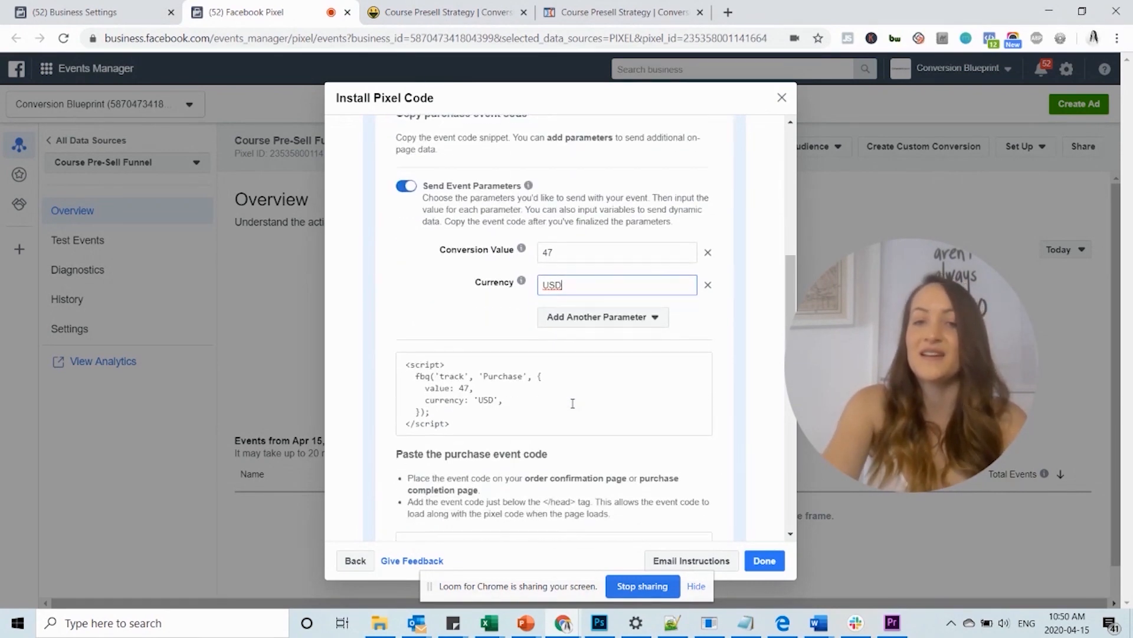
click(570, 370)
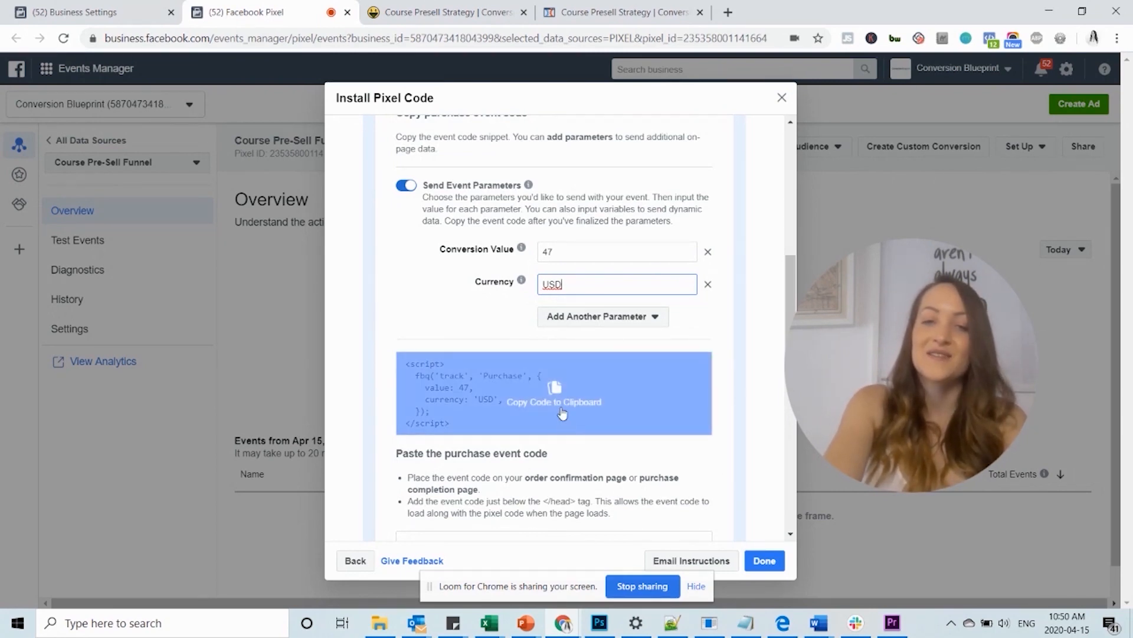
click(556, 388)
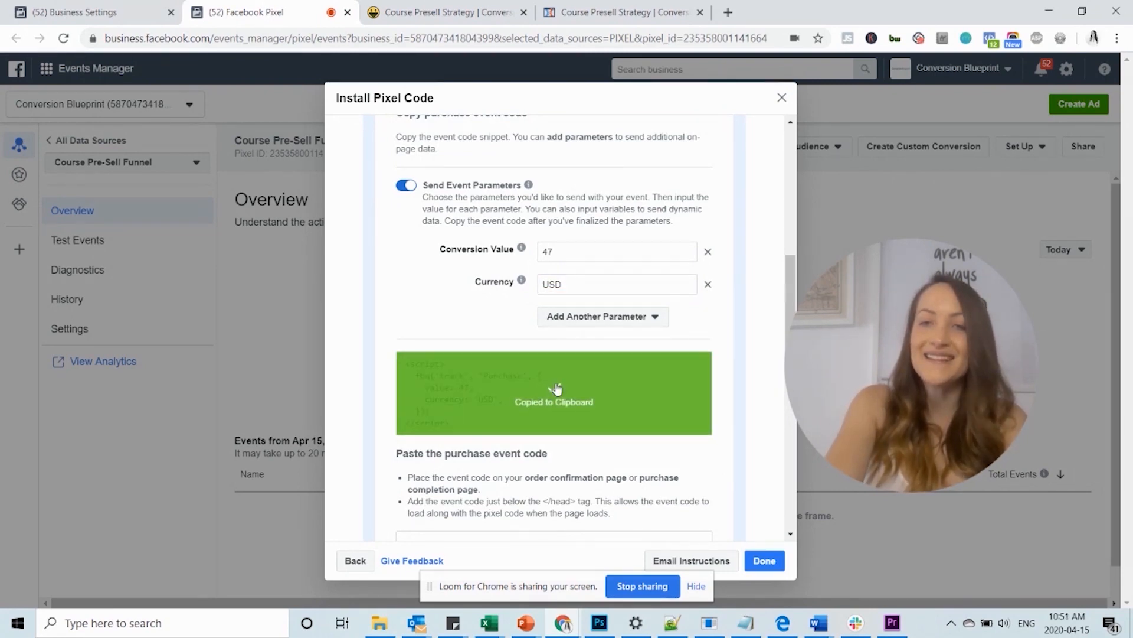
Switch to ClickFunnels and paste the Purchase event code into the Order Confirmation page's header tracking code
click(604, 14)
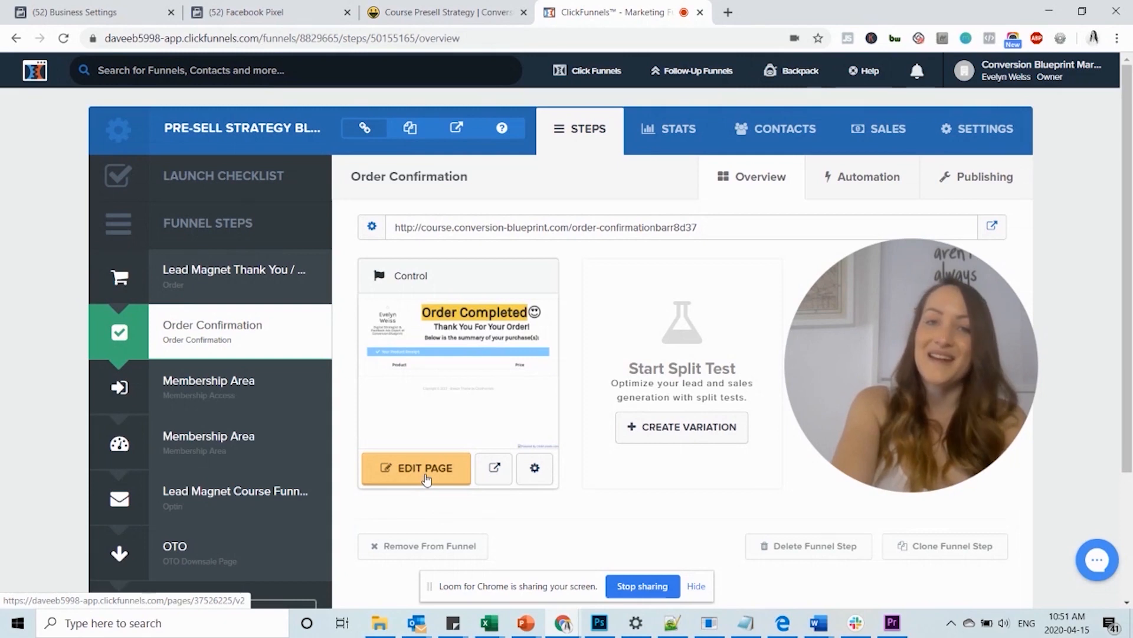
click(425, 468)
mouse_move(243, 77)
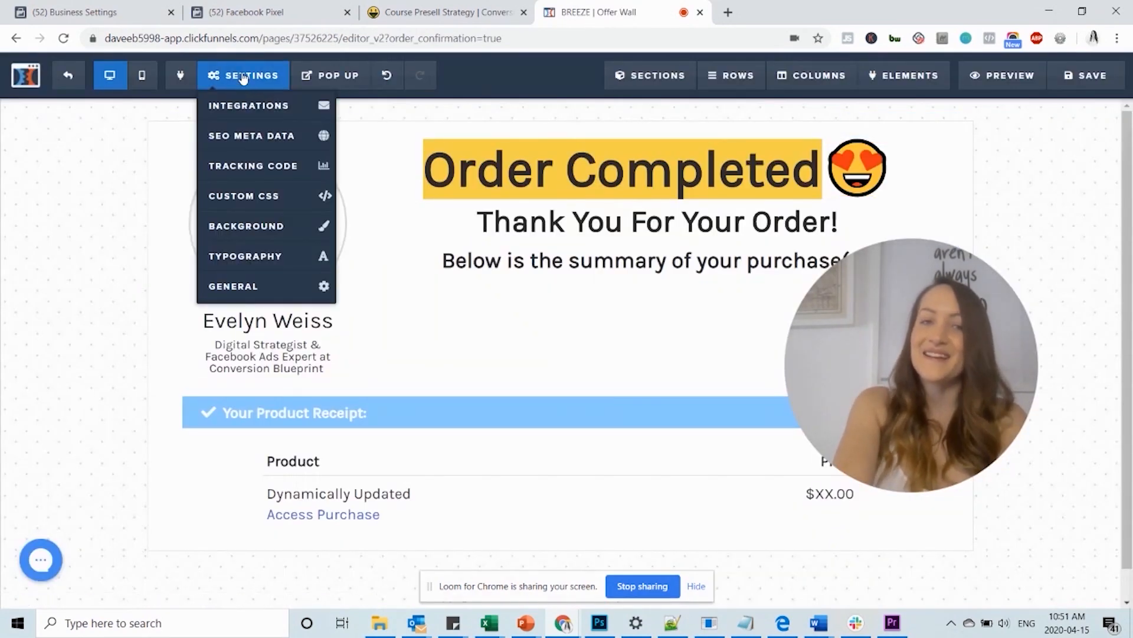
click(265, 165)
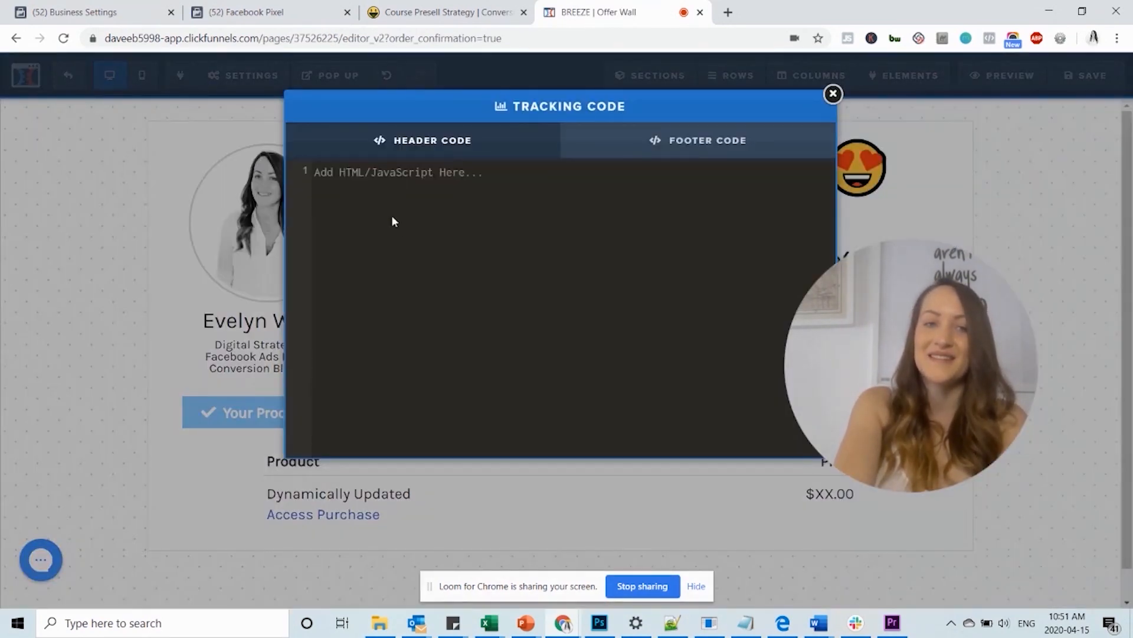
key(ctrl+v)
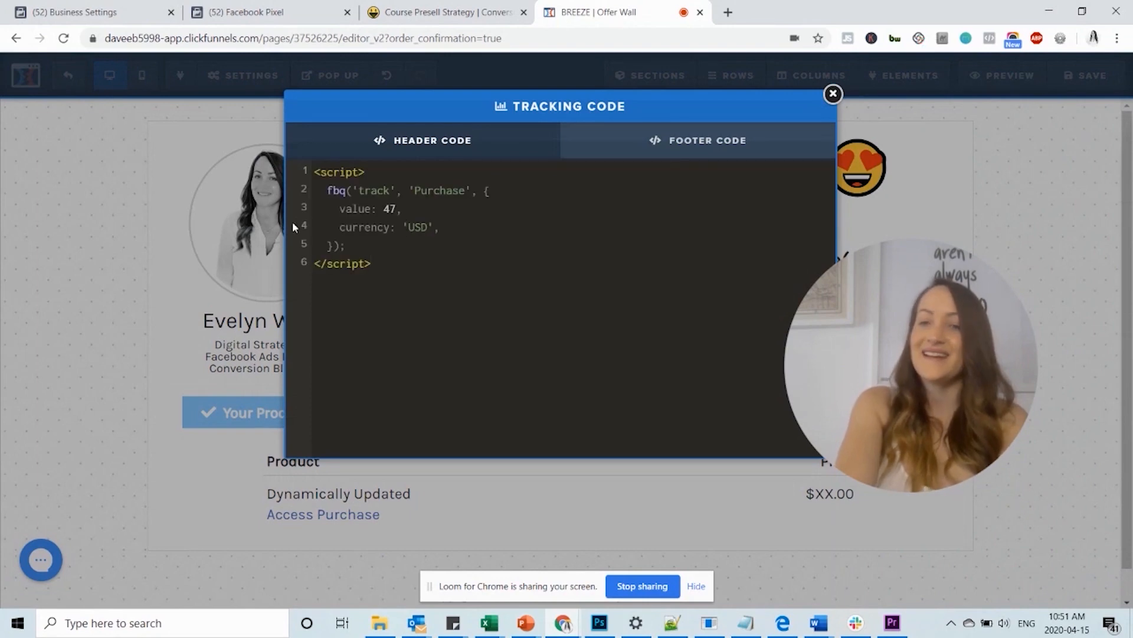
click(33, 228)
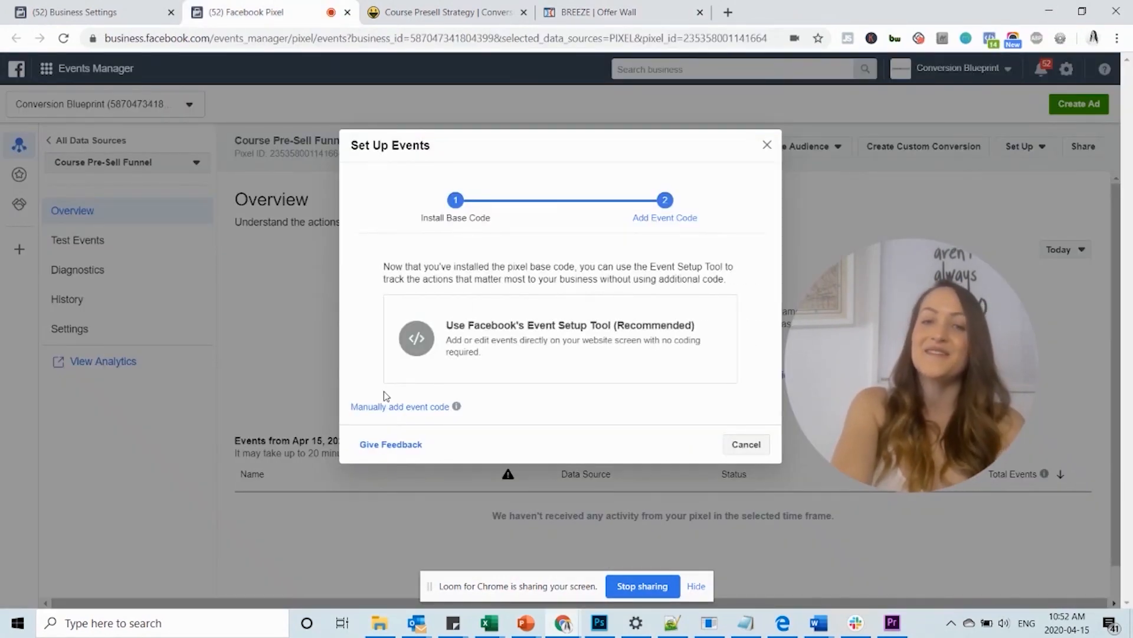
Open the webinar page course.conversion-blueprint.com/webinar with Facebook's Event Setup Tool from Events Manager
click(527, 354)
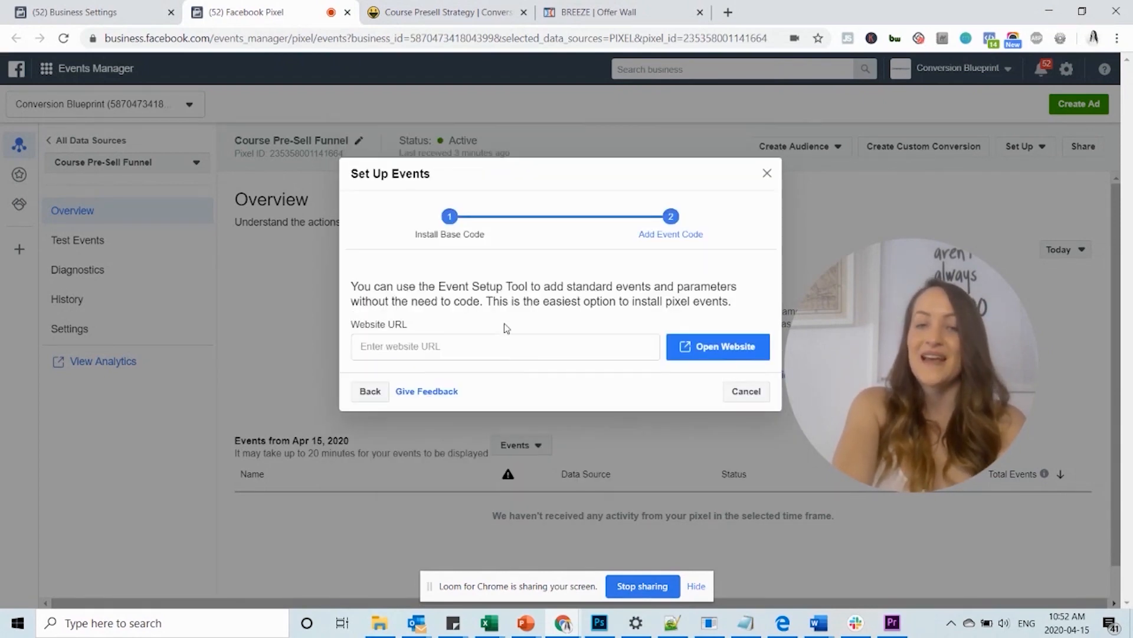
click(502, 358)
text(cours)
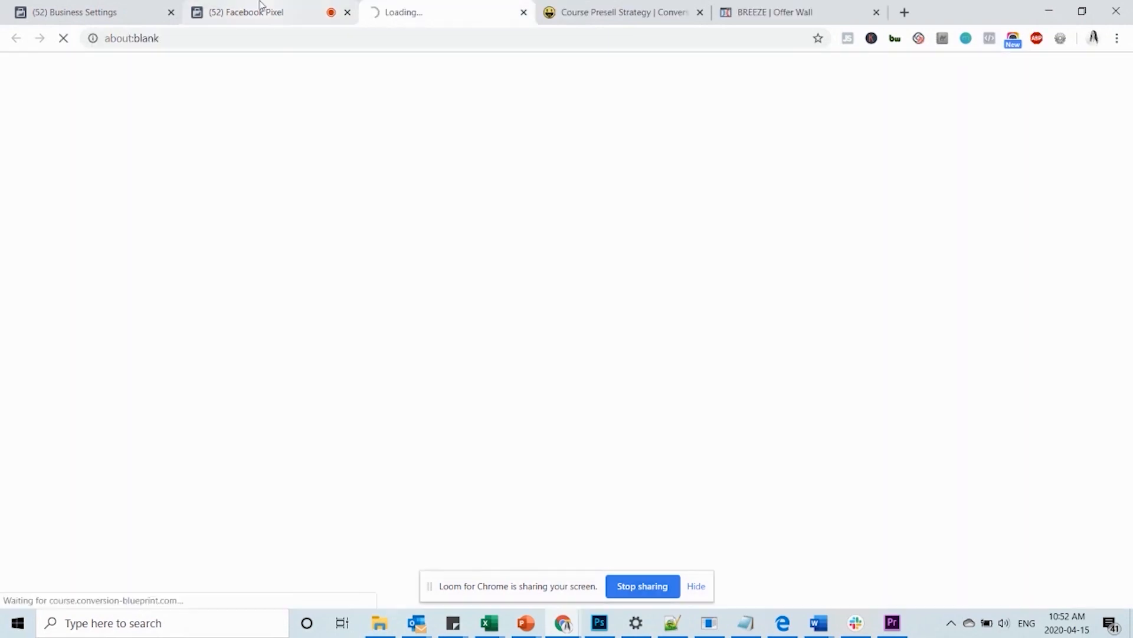
click(259, 5)
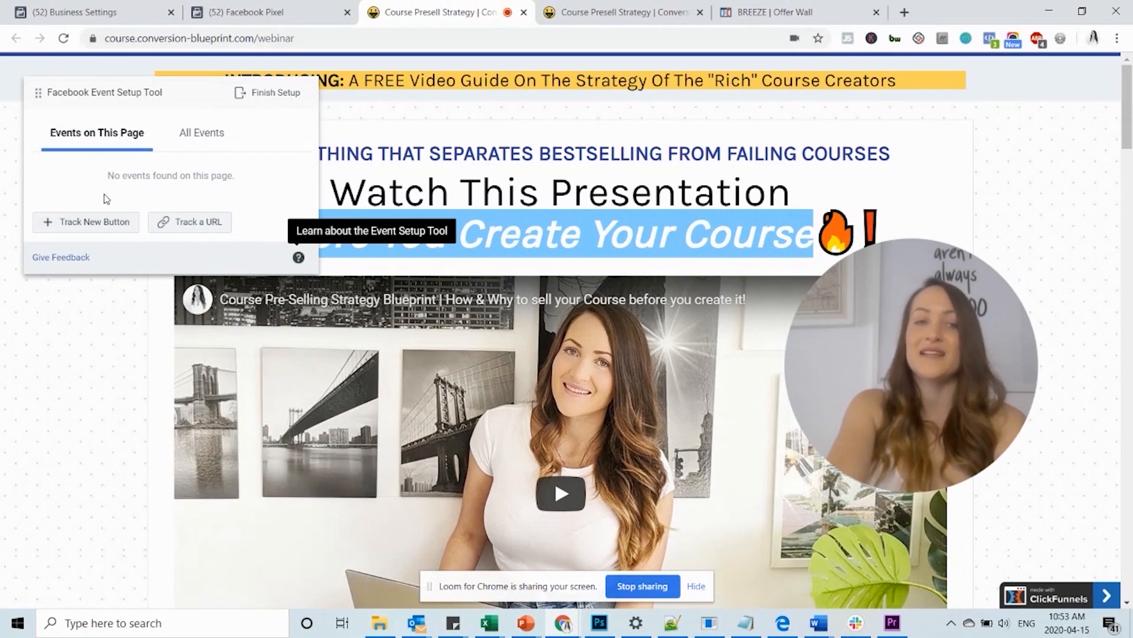
Choose the order form's "Go To Step #2" button on the webinar page as a new button to track
click(105, 221)
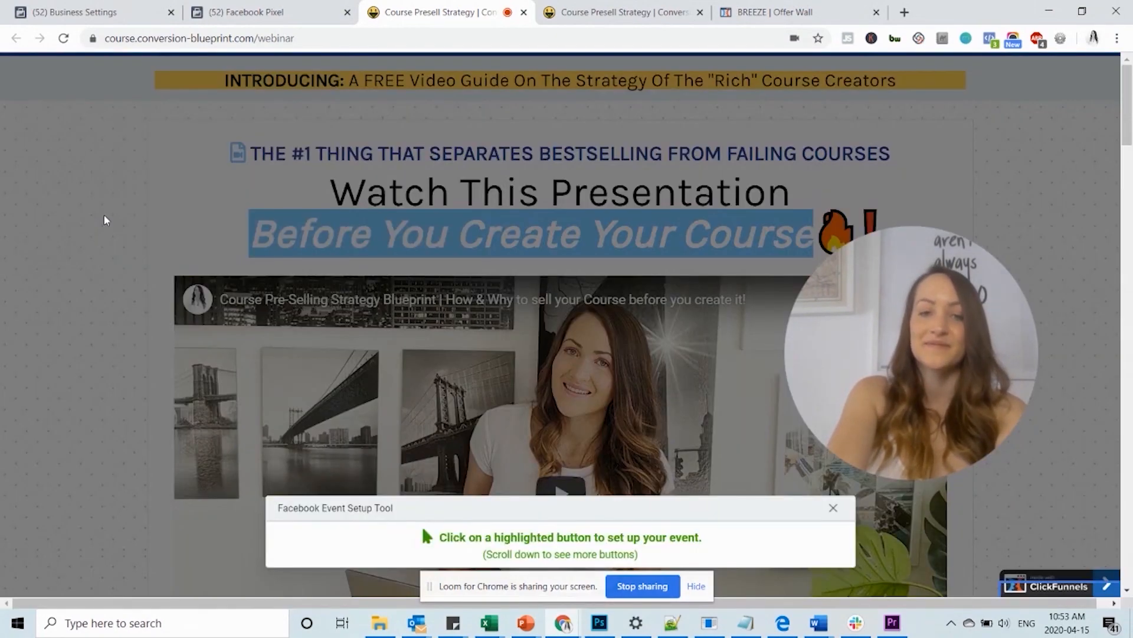
scroll(488, 426, down, 6)
scroll(486, 424, down, 19)
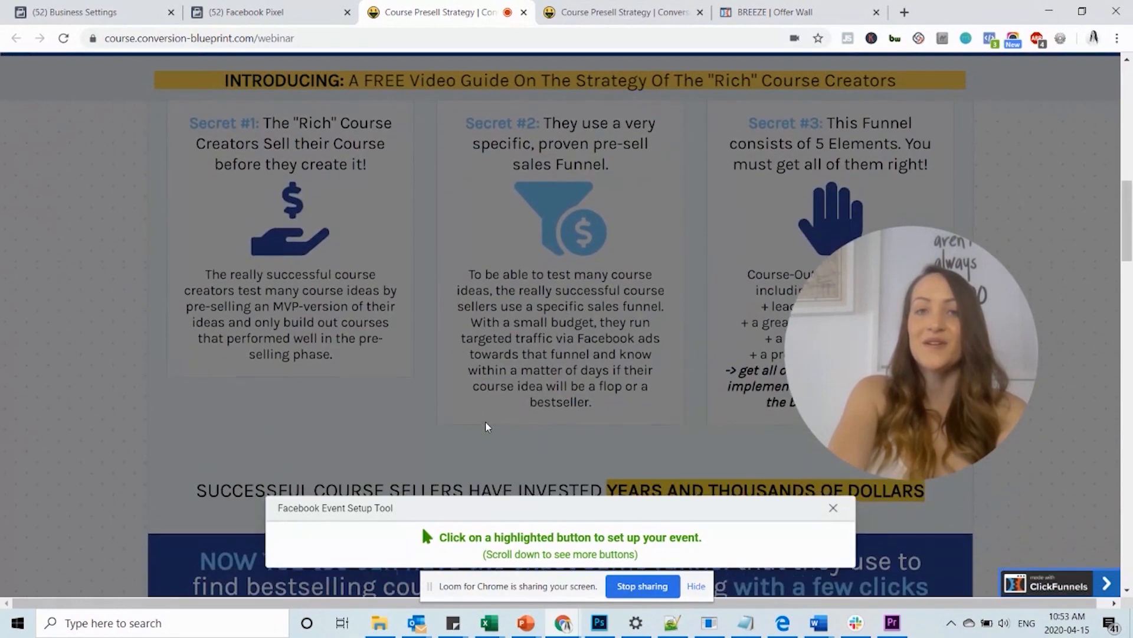
scroll(485, 425, down, 9)
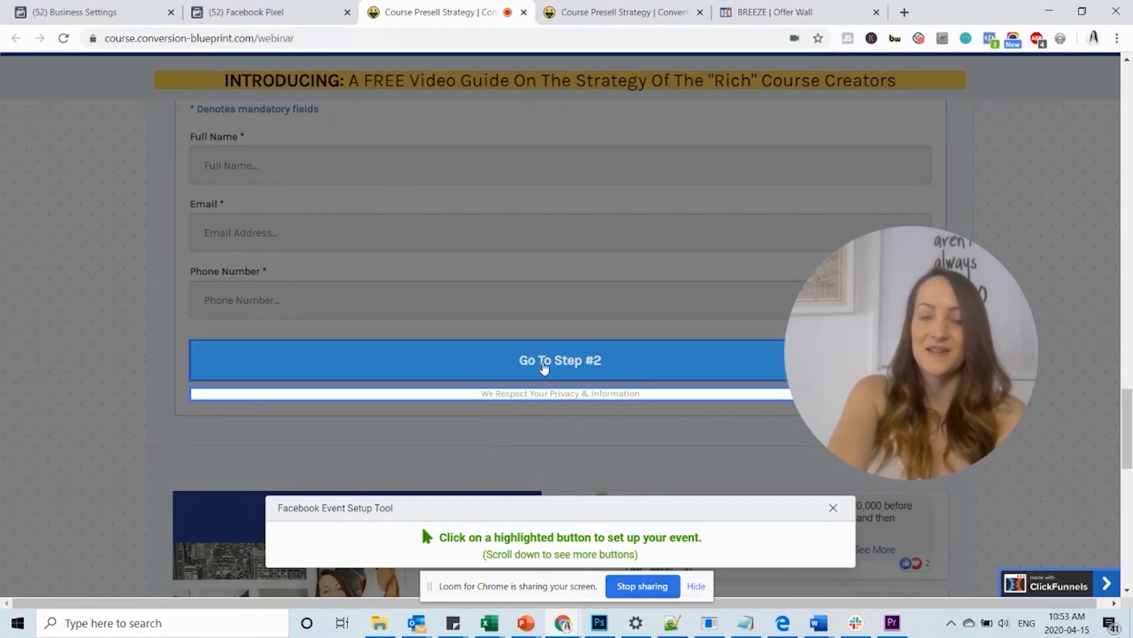
click(545, 366)
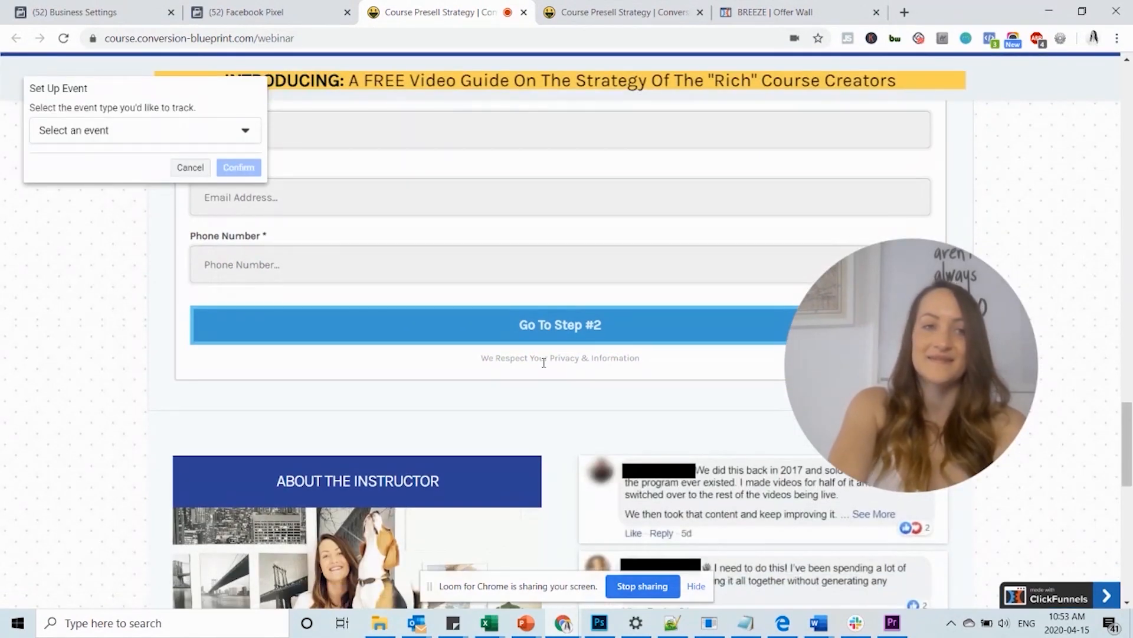
Assign the Initiate Checkout event without a value to the "Go To Step #2" button and finish the event setup
click(173, 140)
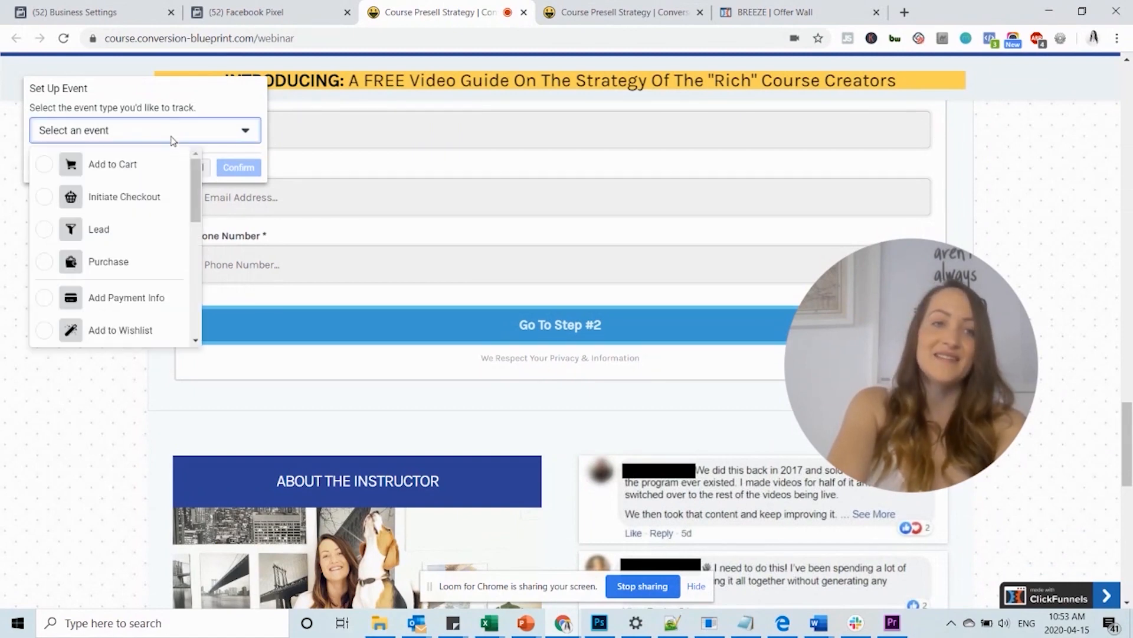
click(112, 201)
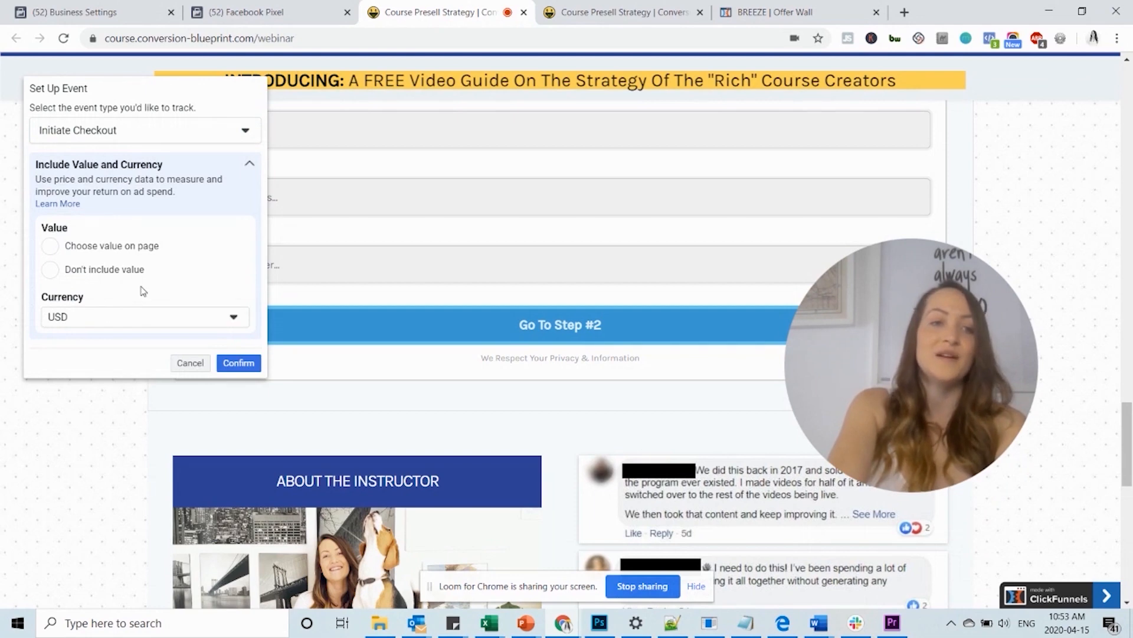
click(123, 274)
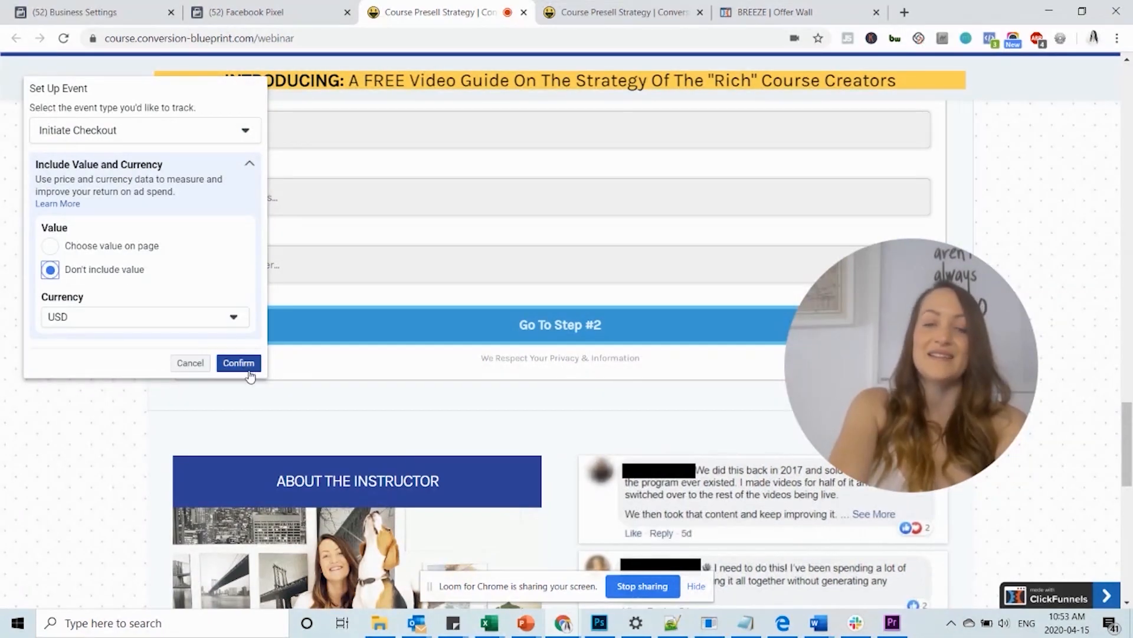
click(244, 366)
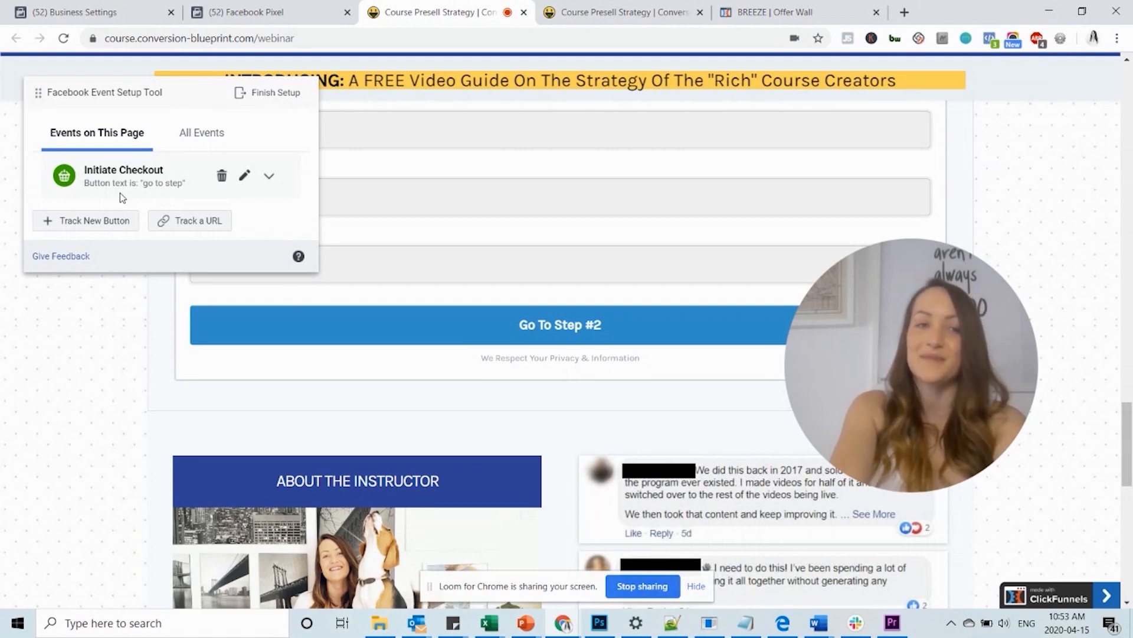
click(289, 92)
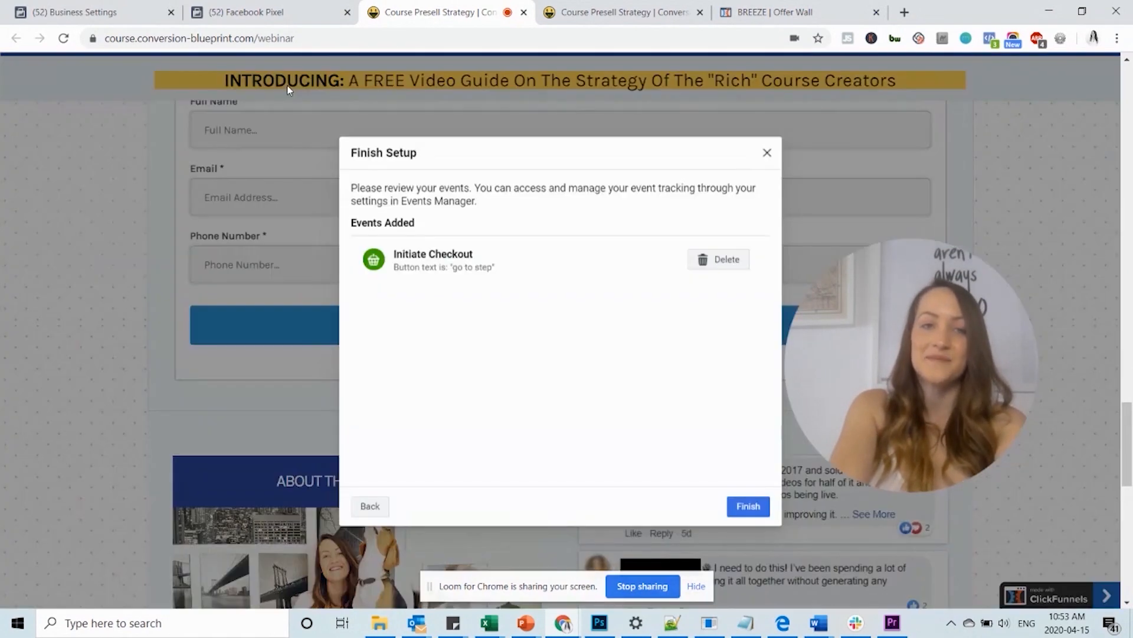
click(748, 506)
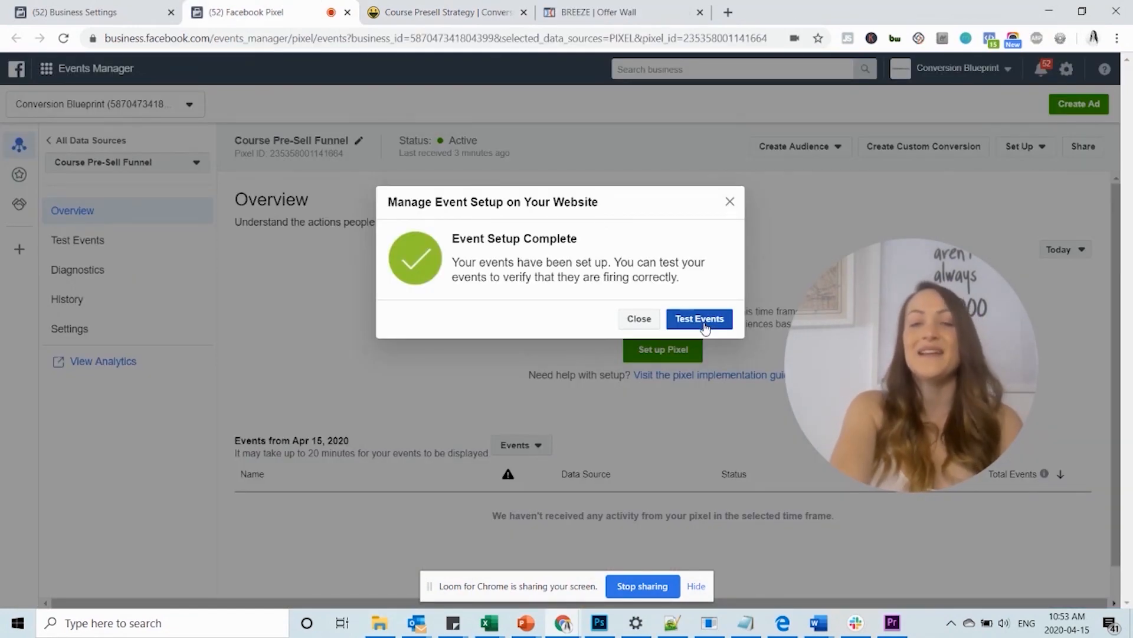
Open the course website from the pixel's Test Events and go through the webinar page's order form to trigger the events
click(705, 321)
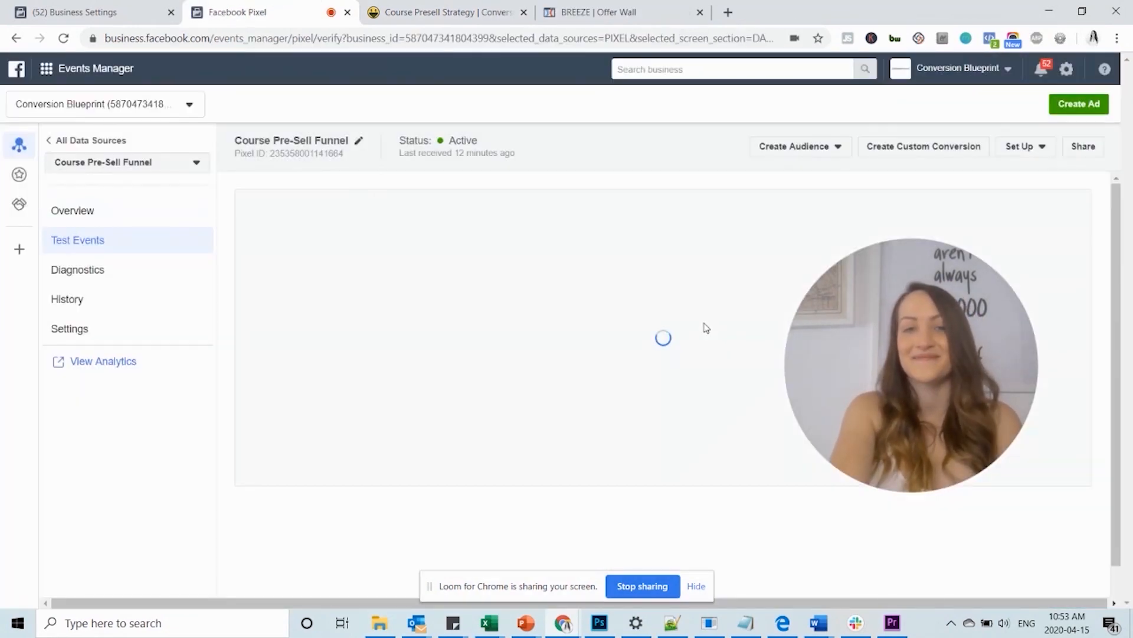
scroll(707, 327, down, 1)
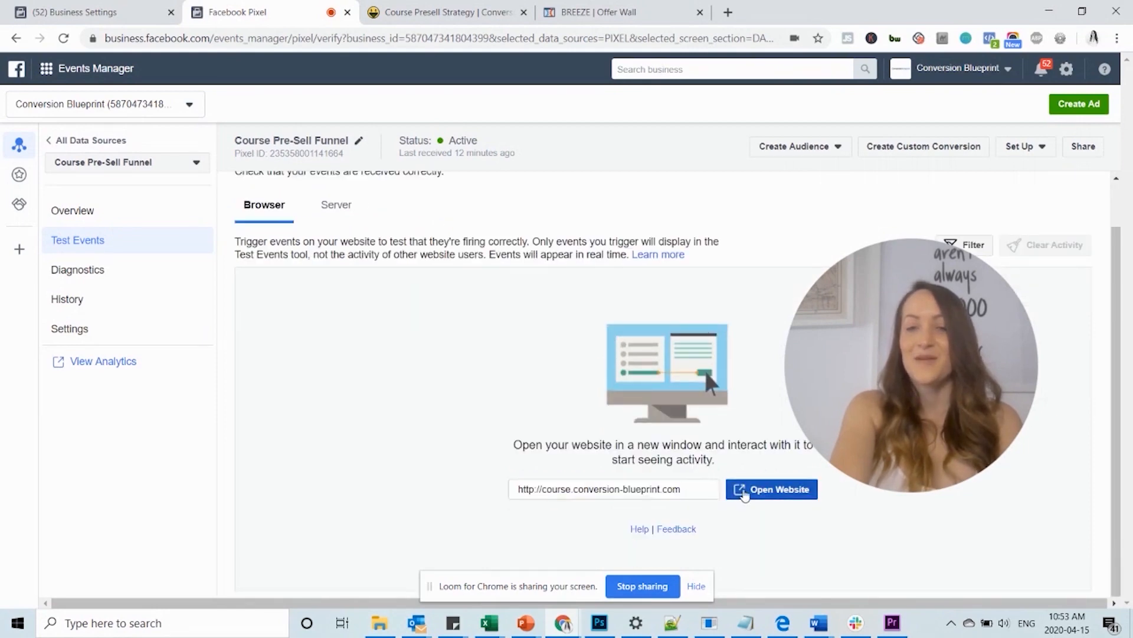
click(754, 491)
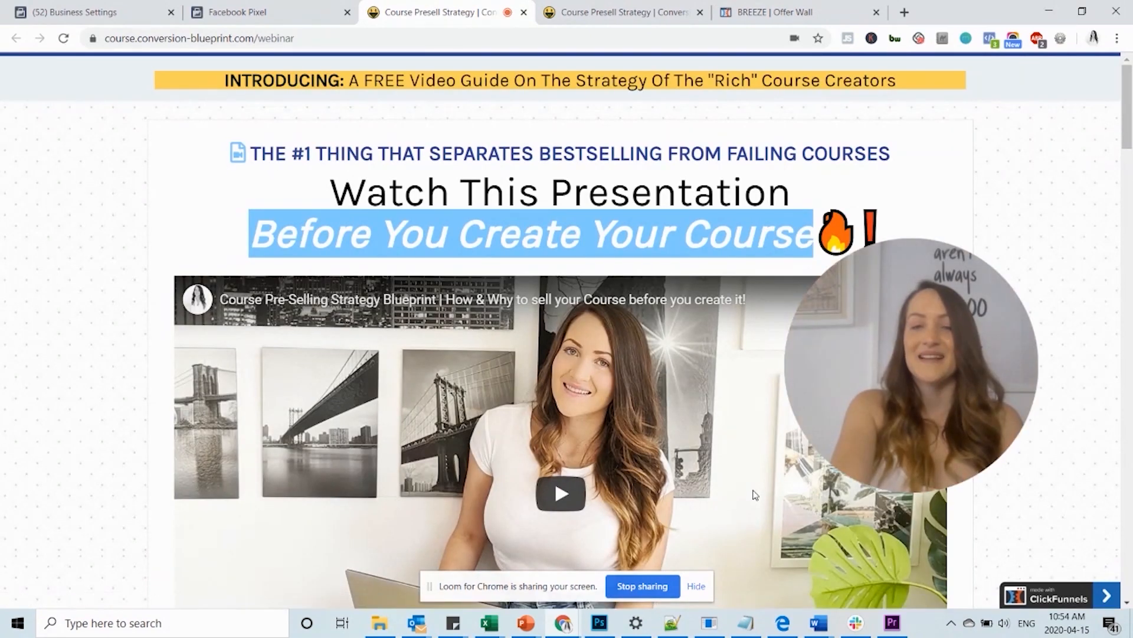
scroll(754, 494, down, 15)
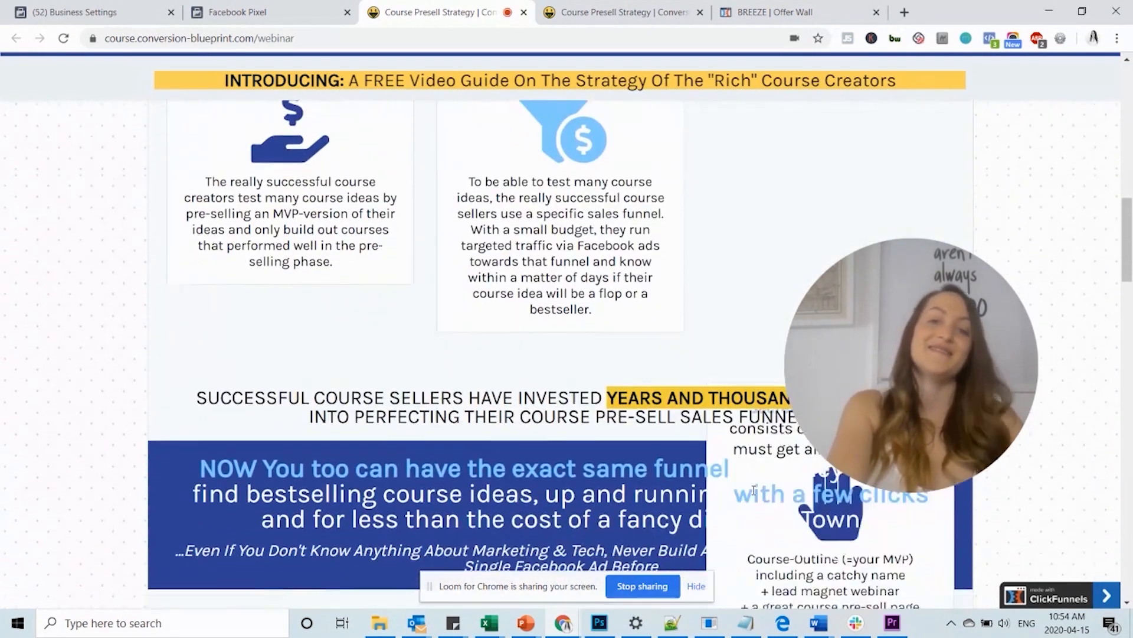
scroll(755, 490, down, 15)
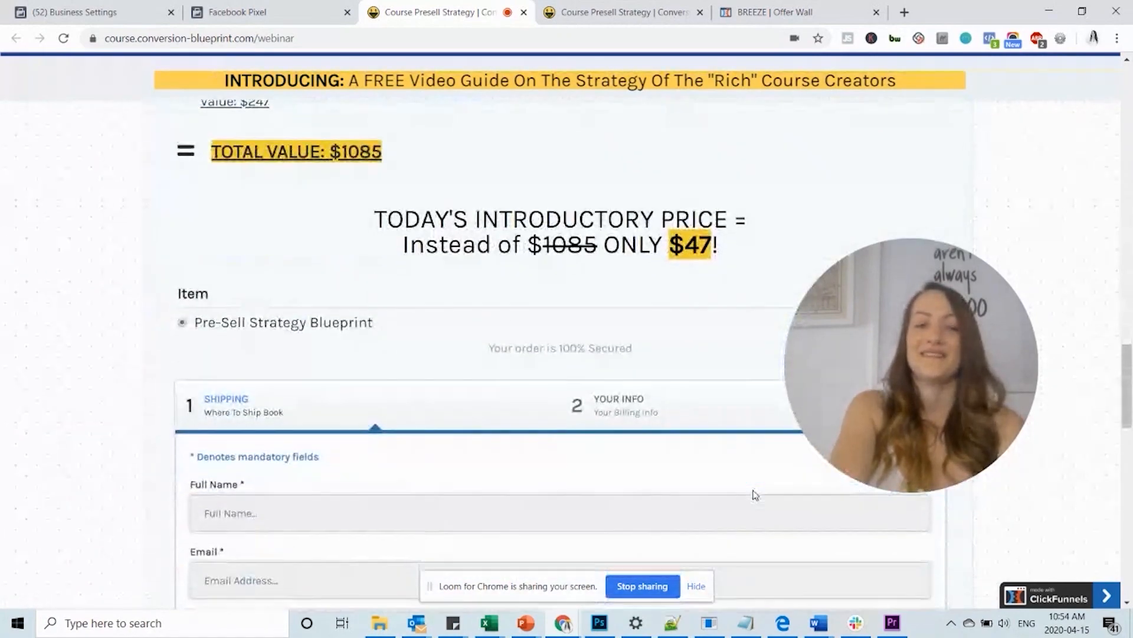
scroll(754, 494, down, 5)
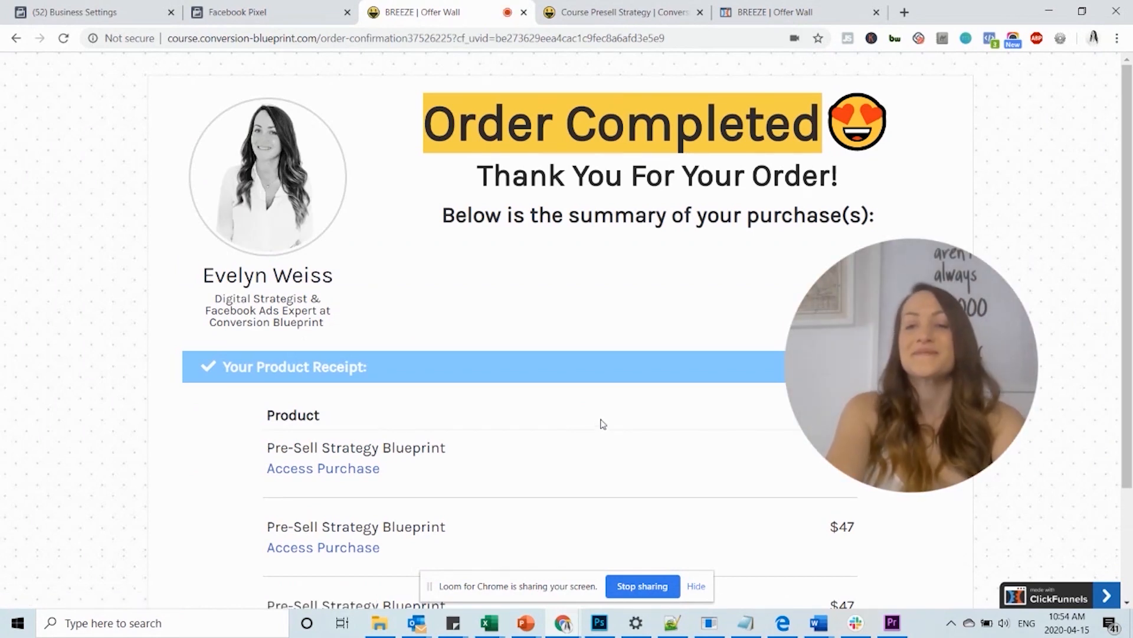
Return to Test Events in Events Manager and examine the details of the Purchase, PageView, Initiate Checkout and View Content events
click(242, 6)
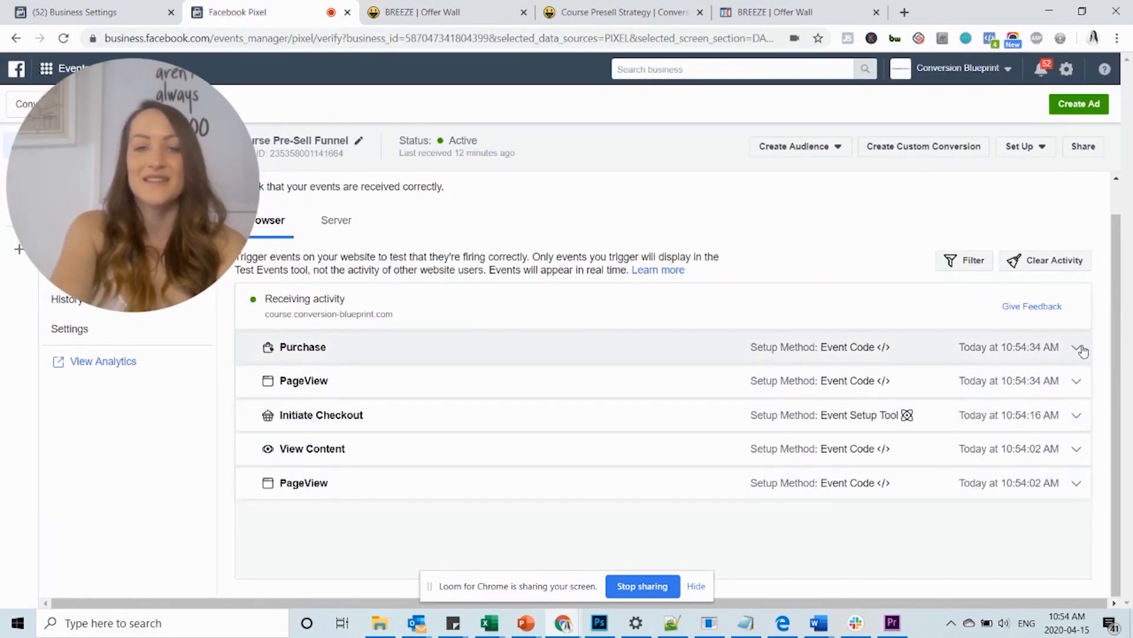
click(1077, 348)
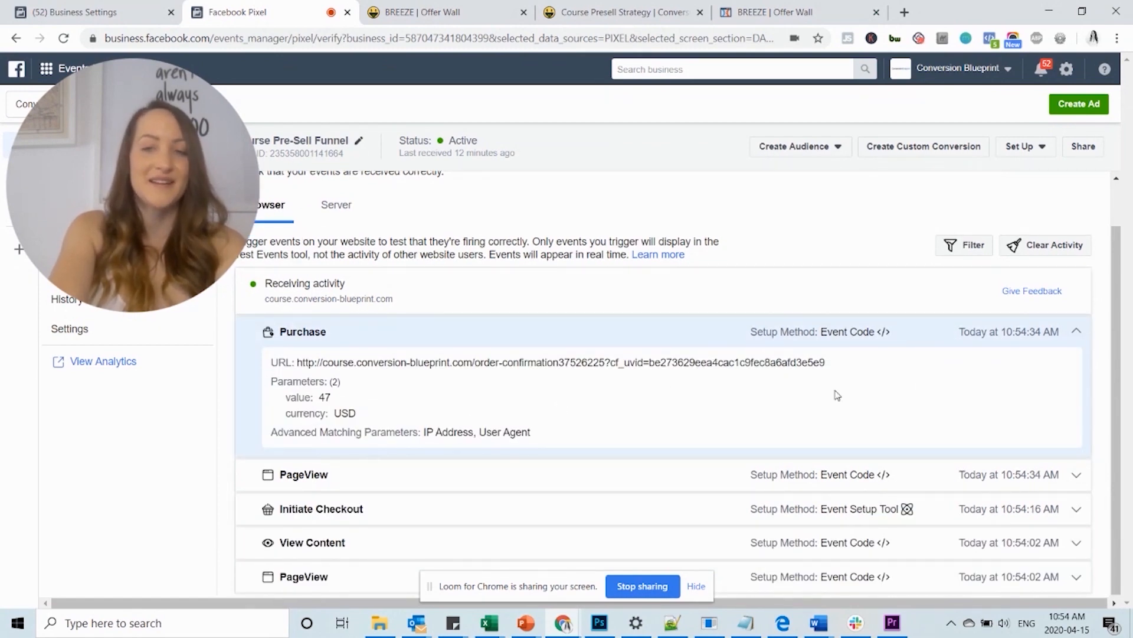
click(1076, 331)
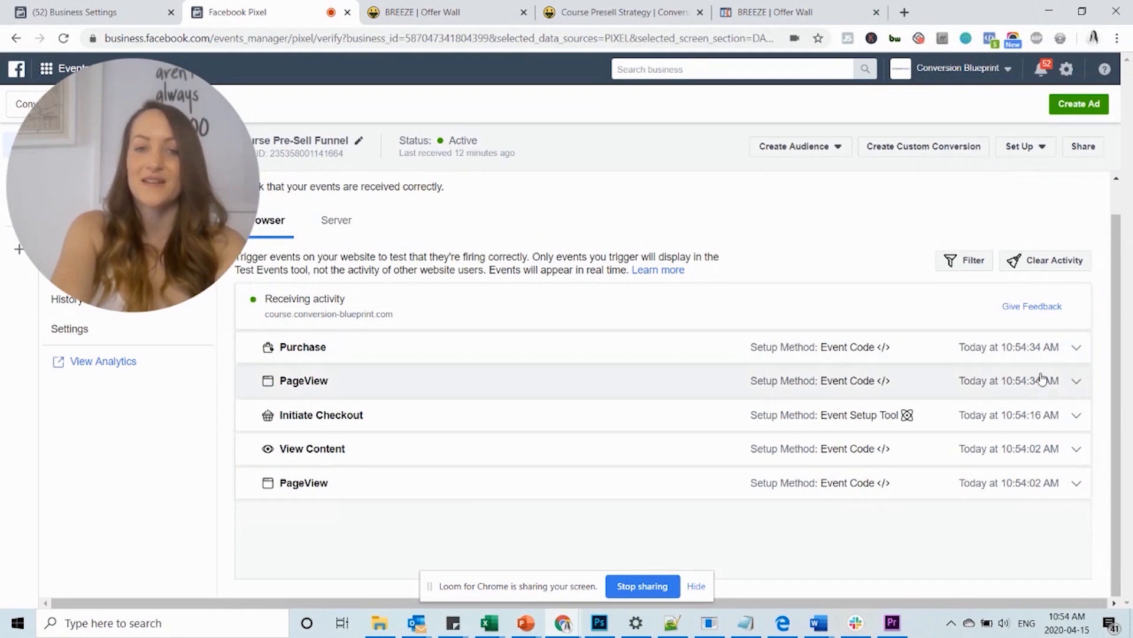
click(1065, 390)
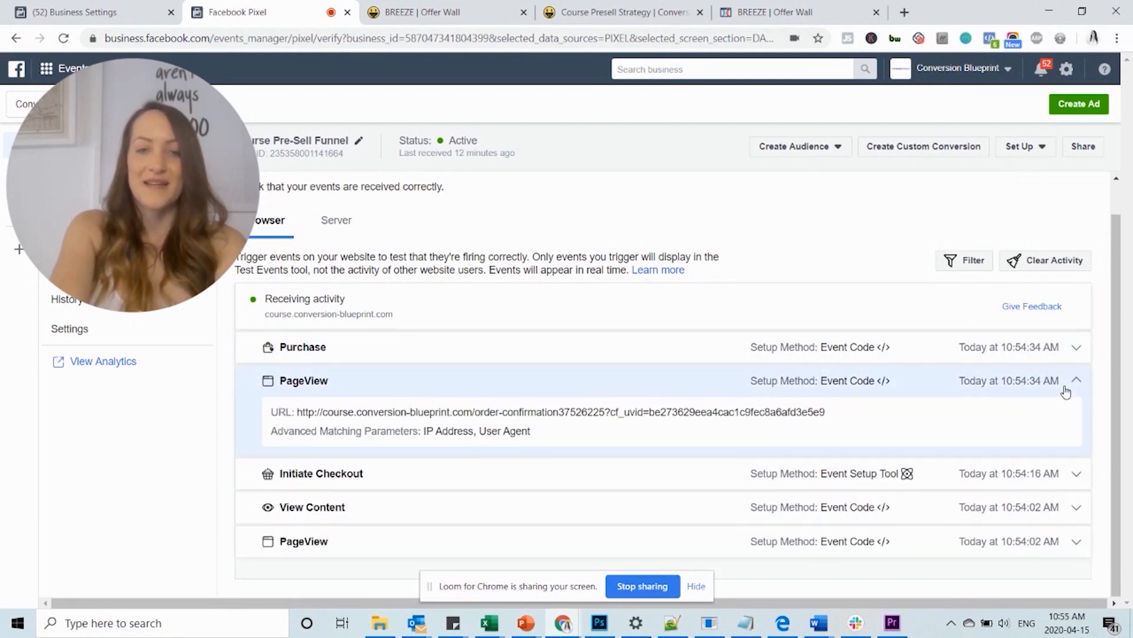
click(1066, 389)
click(1057, 416)
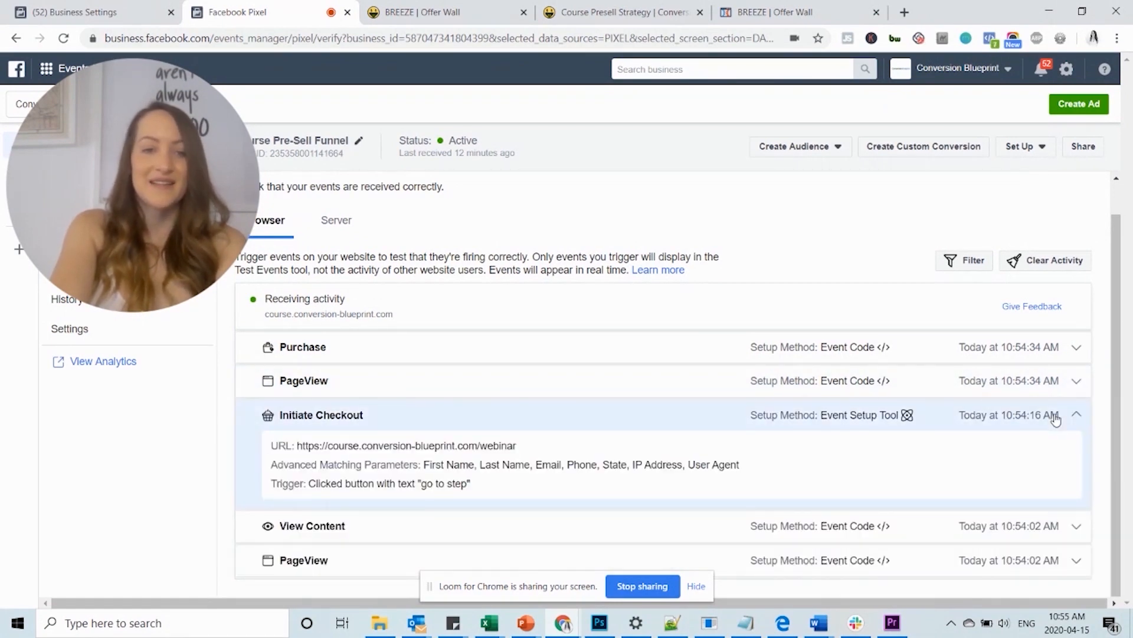
click(1055, 418)
click(1055, 418)
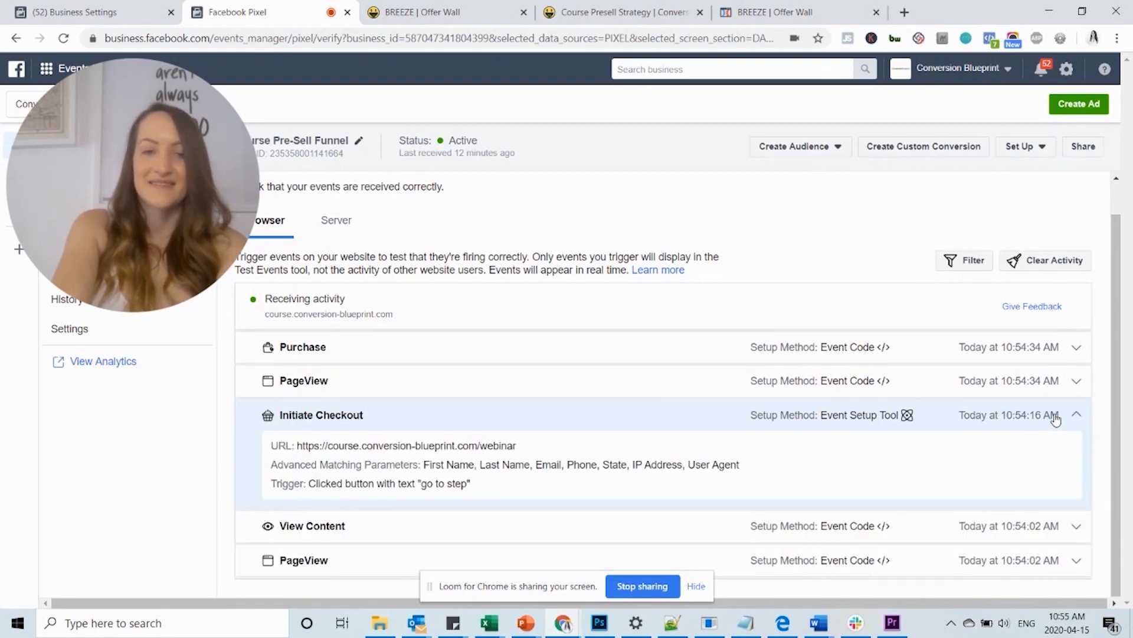
click(1055, 418)
click(1056, 451)
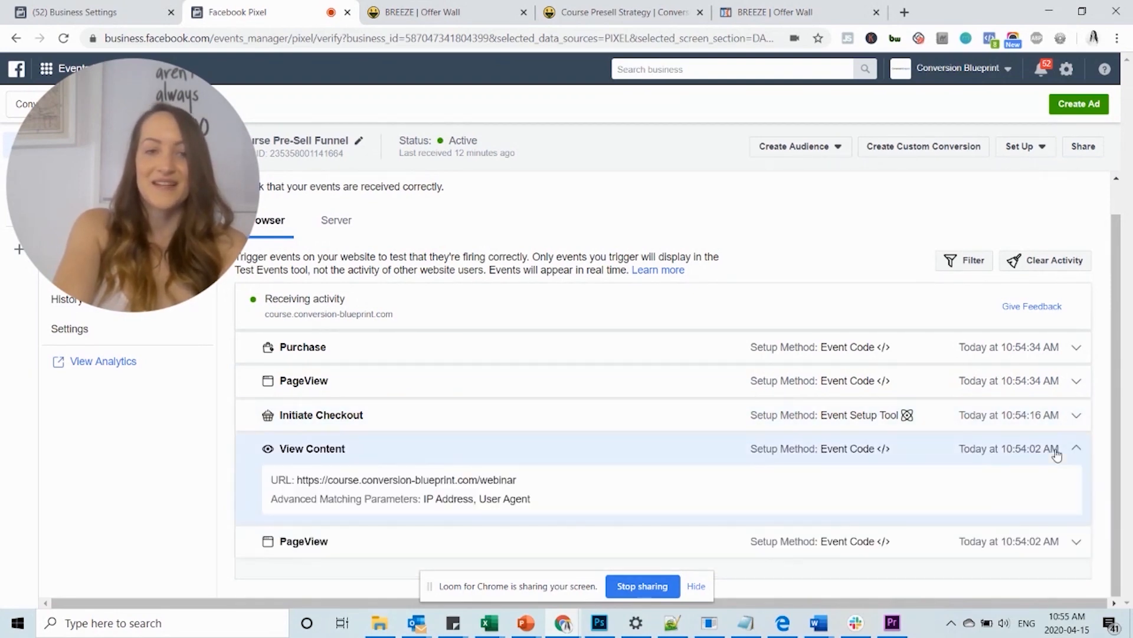
click(1057, 451)
drag(144, 191, 182, 437)
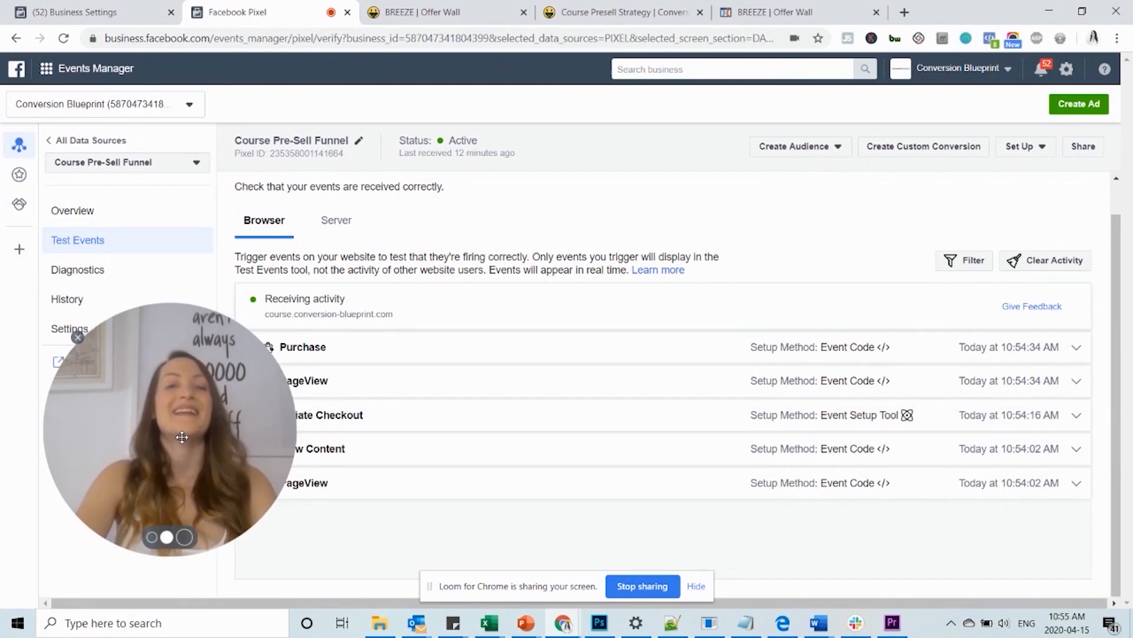